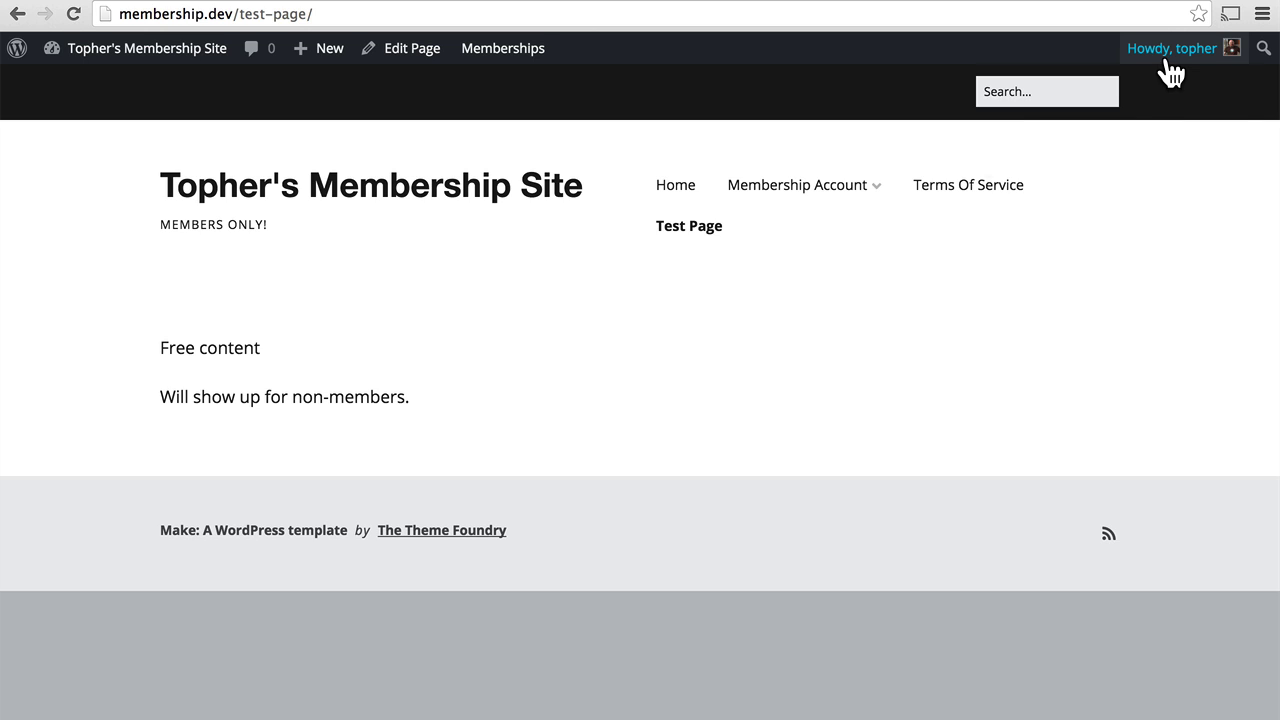
Choose the Free level on the Membership Levels page and submit its checkout with the terms accepted.
{"action": "mouse_move", "coordinate": [1168, 58]}
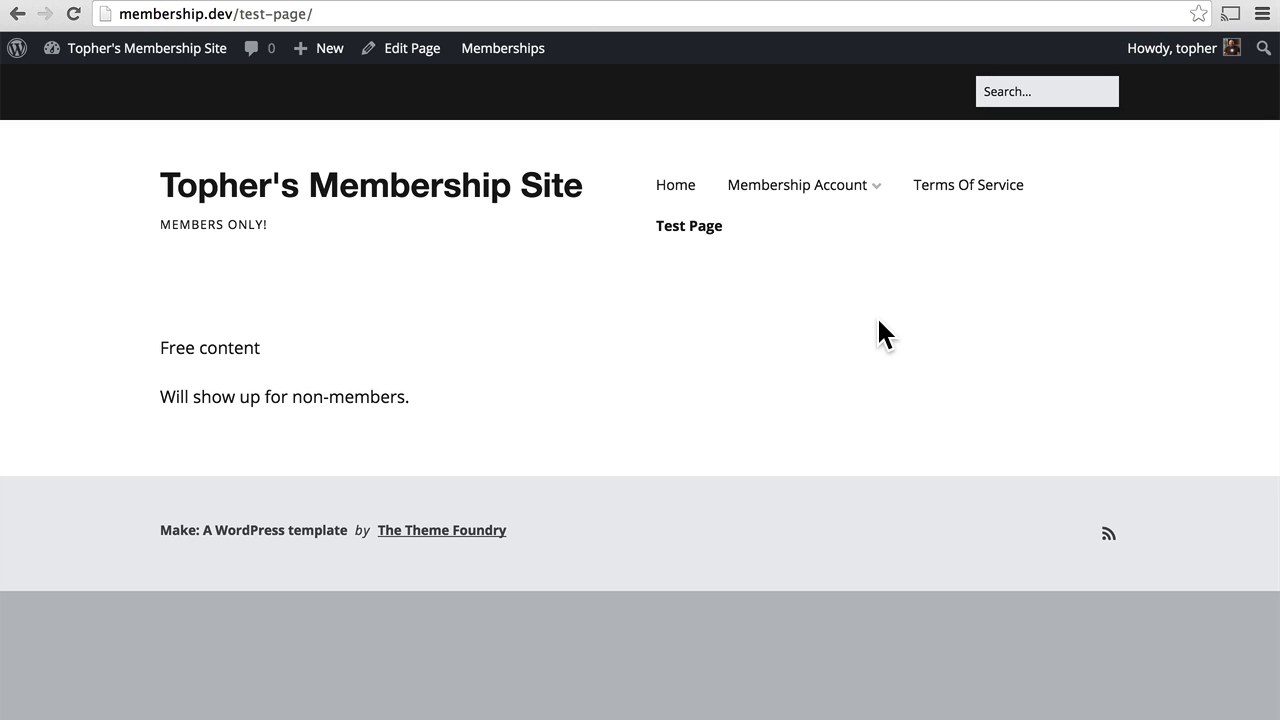
{"action": "mouse_move", "coordinate": [841, 185]}
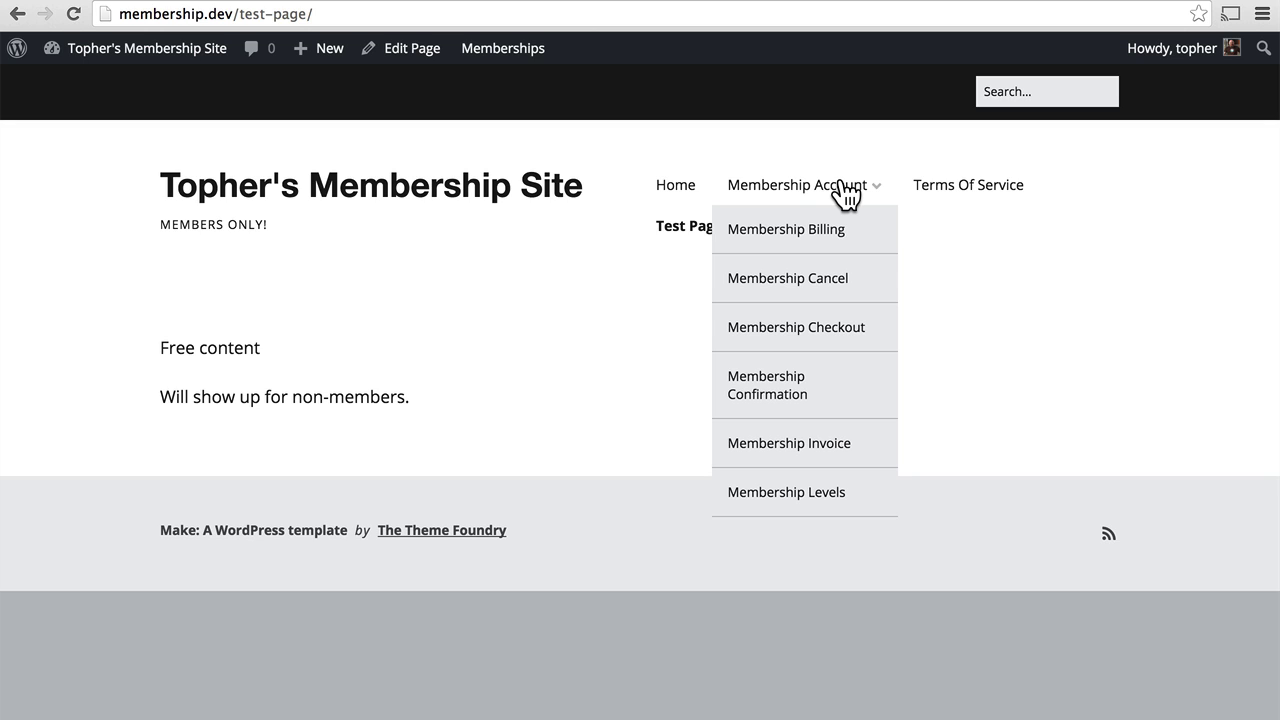
{"action": "left_click", "coordinate": [796, 495]}
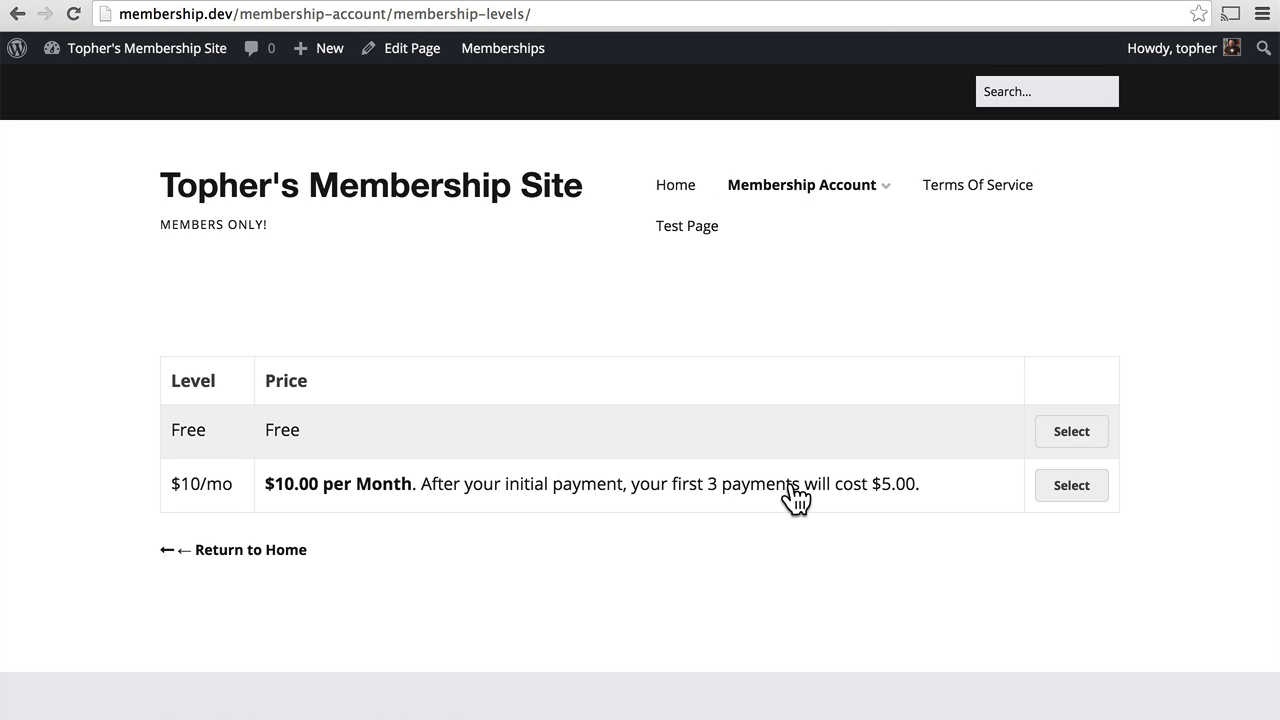
{"action": "left_click", "coordinate": [1071, 432]}
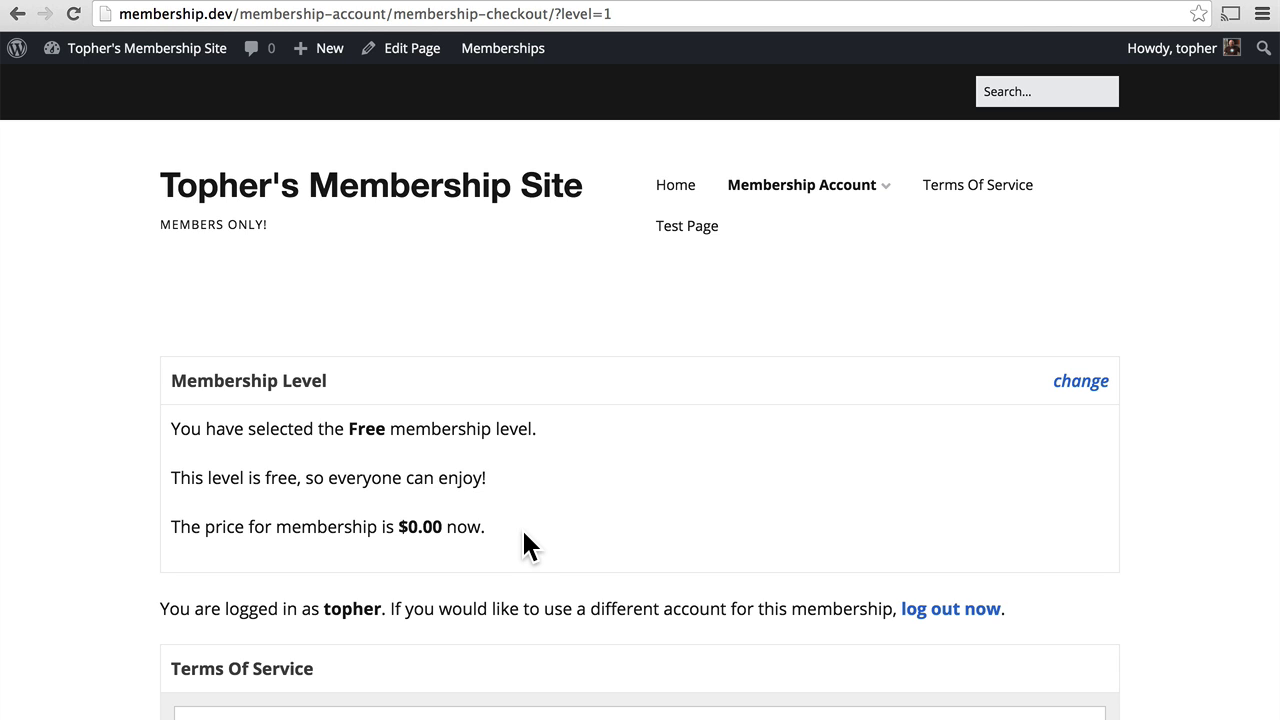
{"action": "scroll", "coordinate": [521, 527], "scroll_direction": "down", "scroll_amount": 3}
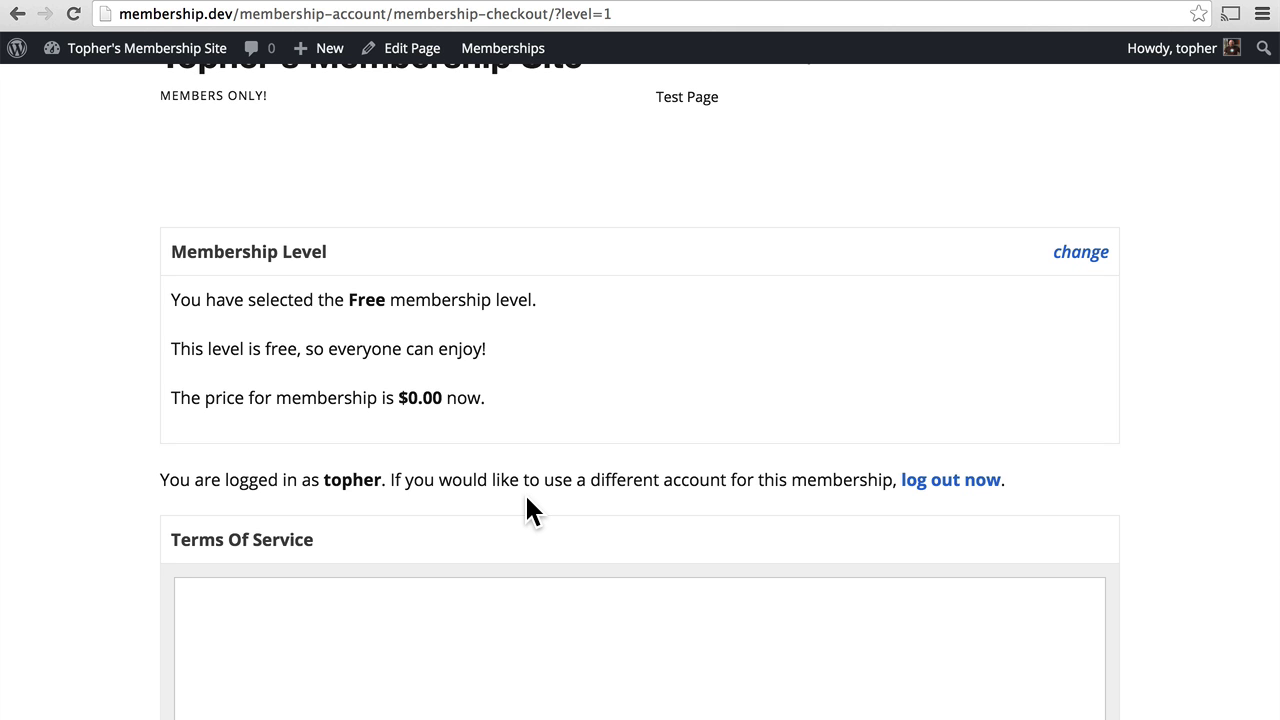
{"action": "scroll", "coordinate": [524, 492], "scroll_direction": "down", "scroll_amount": 3}
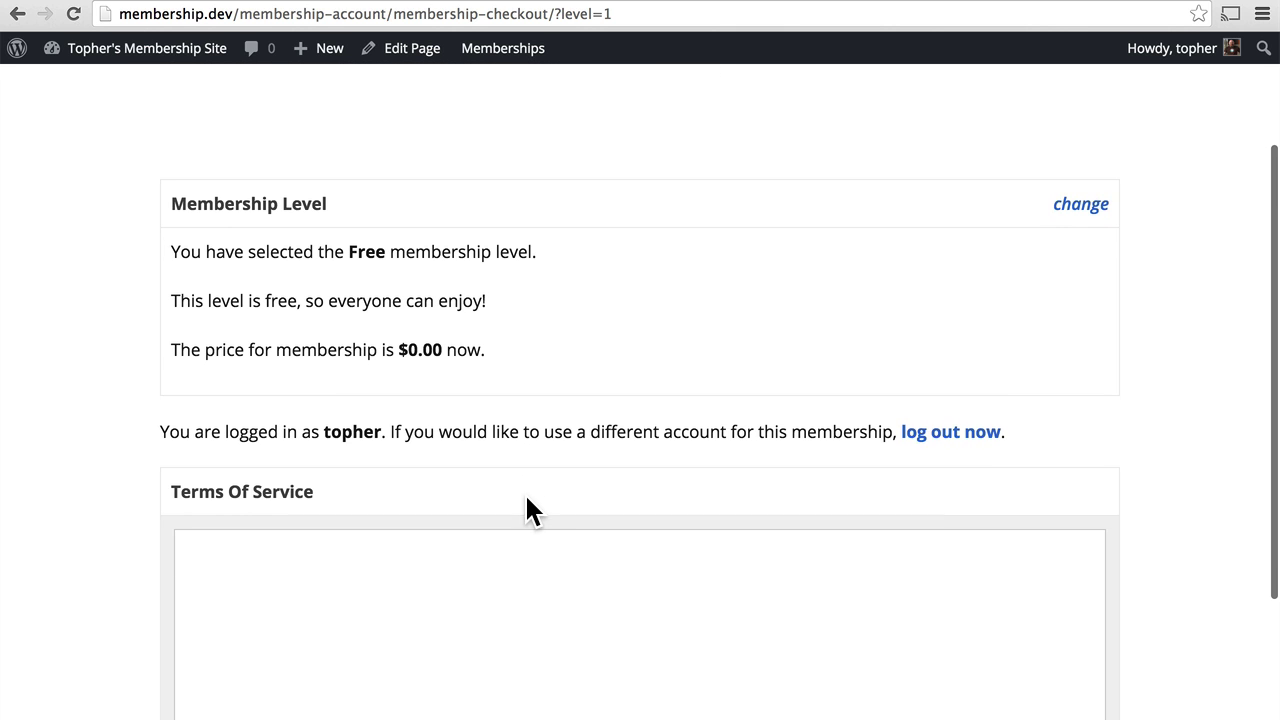
{"action": "scroll", "coordinate": [524, 492], "scroll_direction": "down", "scroll_amount": 3}
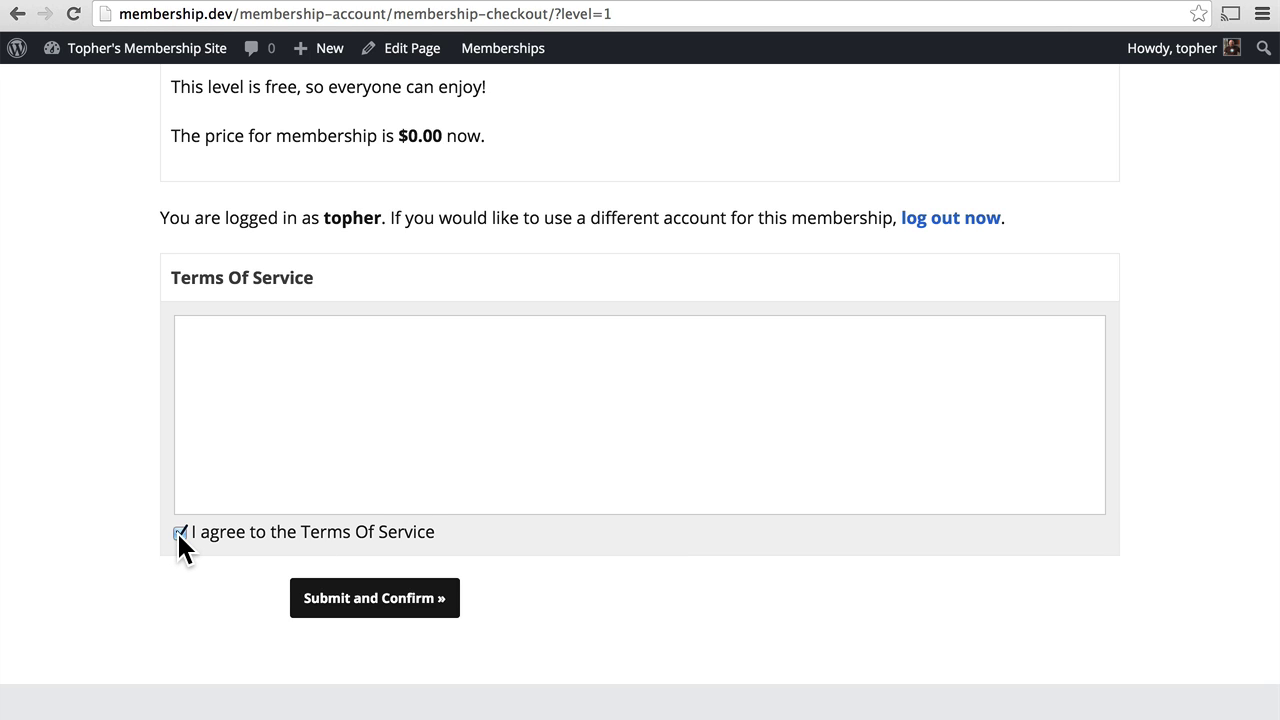
{"action": "left_click", "coordinate": [348, 597]}
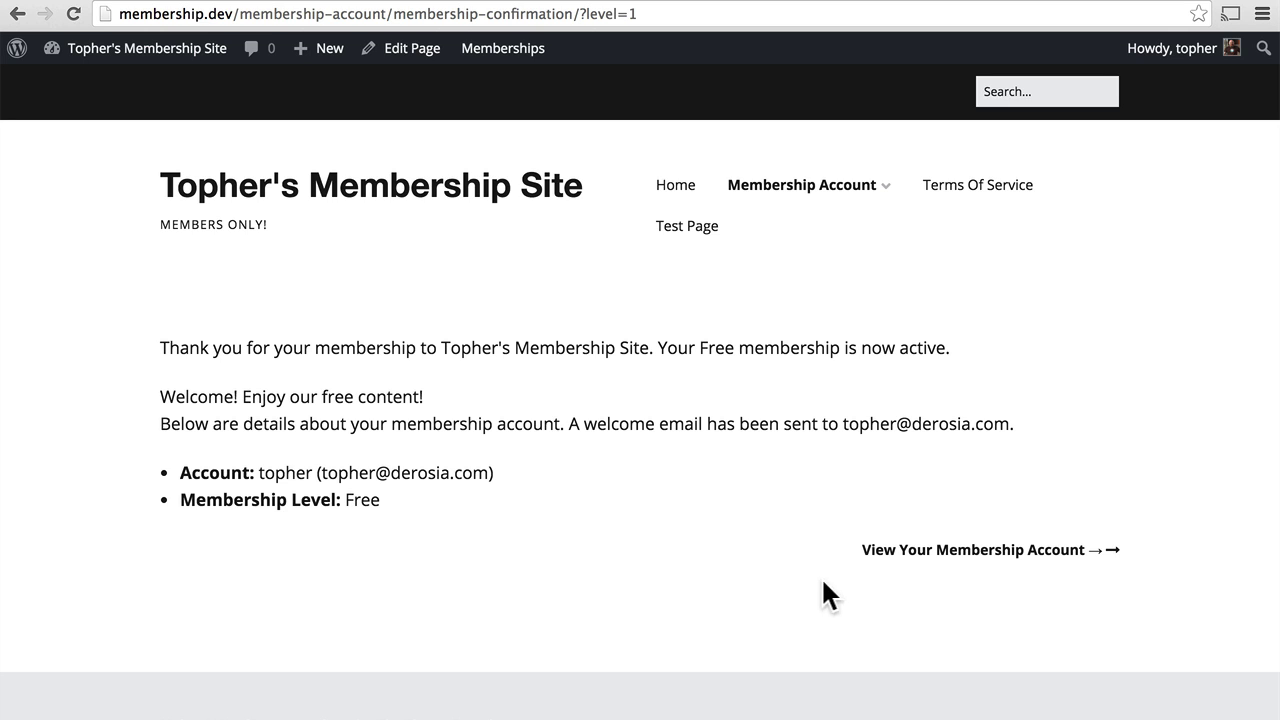
Review the account page's Free level and $0.00 invoice, then view all membership options and go back.
{"action": "left_click", "coordinate": [898, 551]}
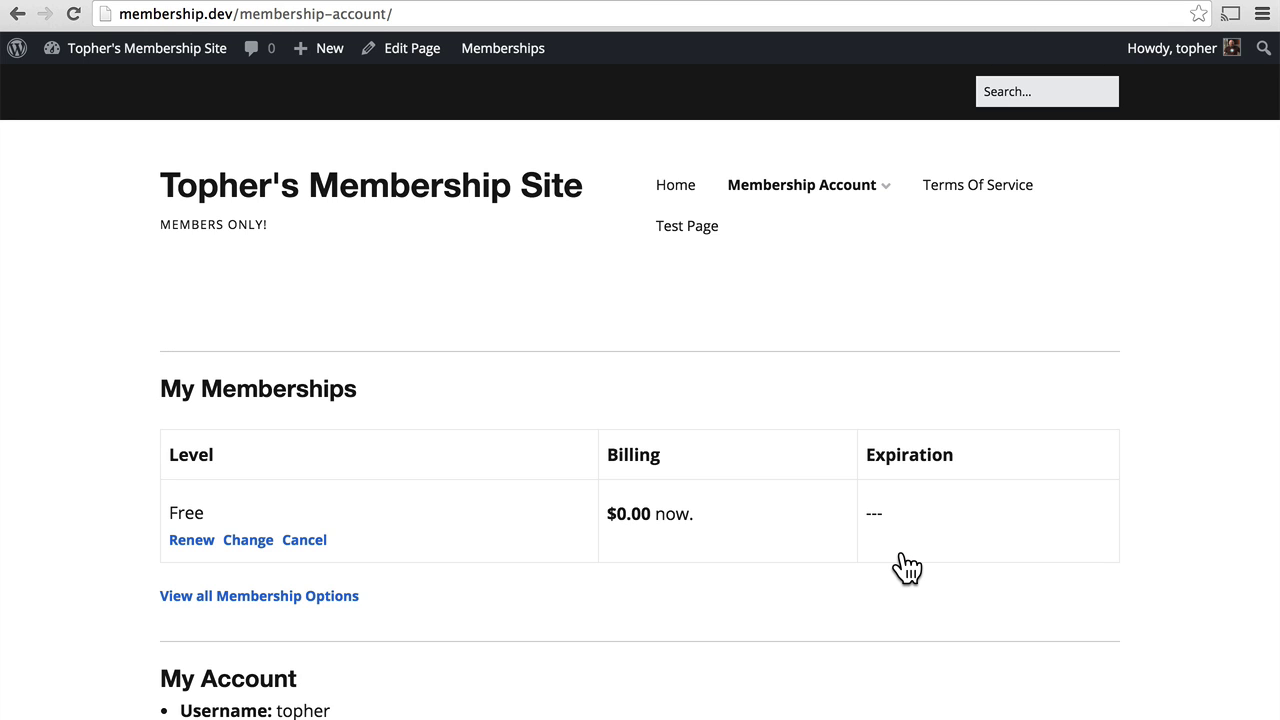
{"action": "scroll", "coordinate": [1228, 413], "scroll_direction": "down", "scroll_amount": 3}
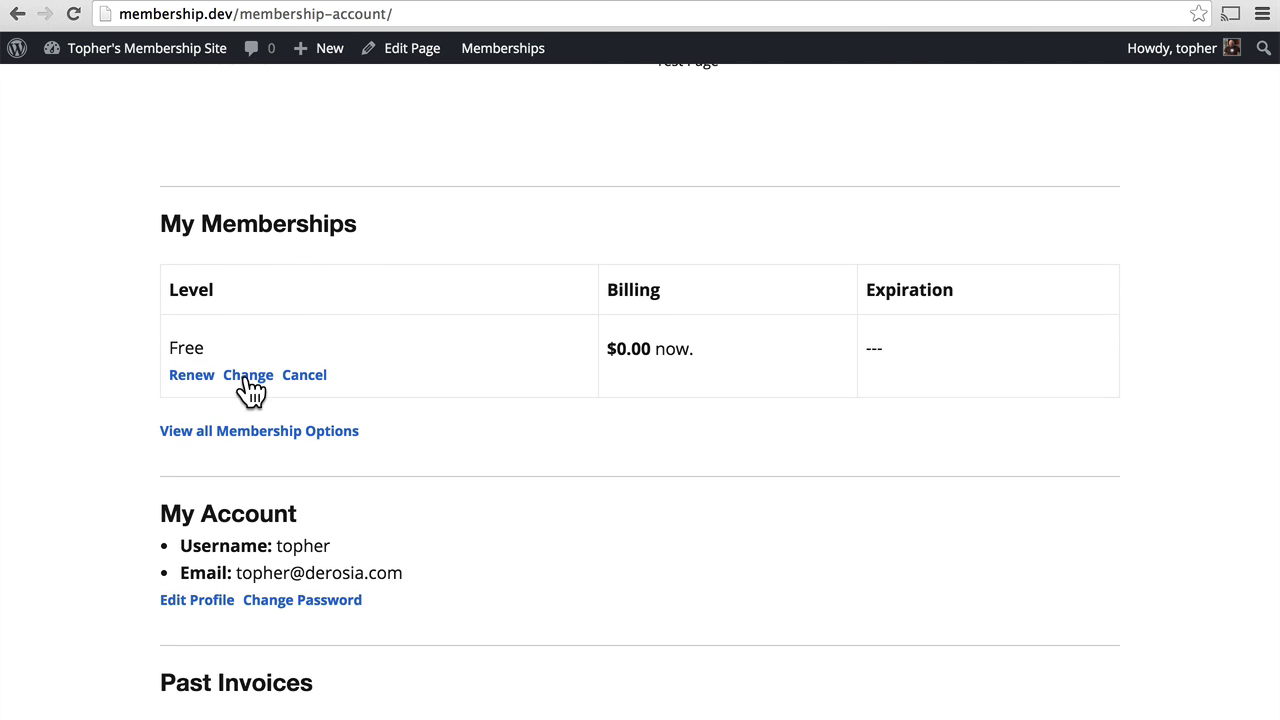
{"action": "scroll", "coordinate": [457, 423], "scroll_direction": "down", "scroll_amount": 3}
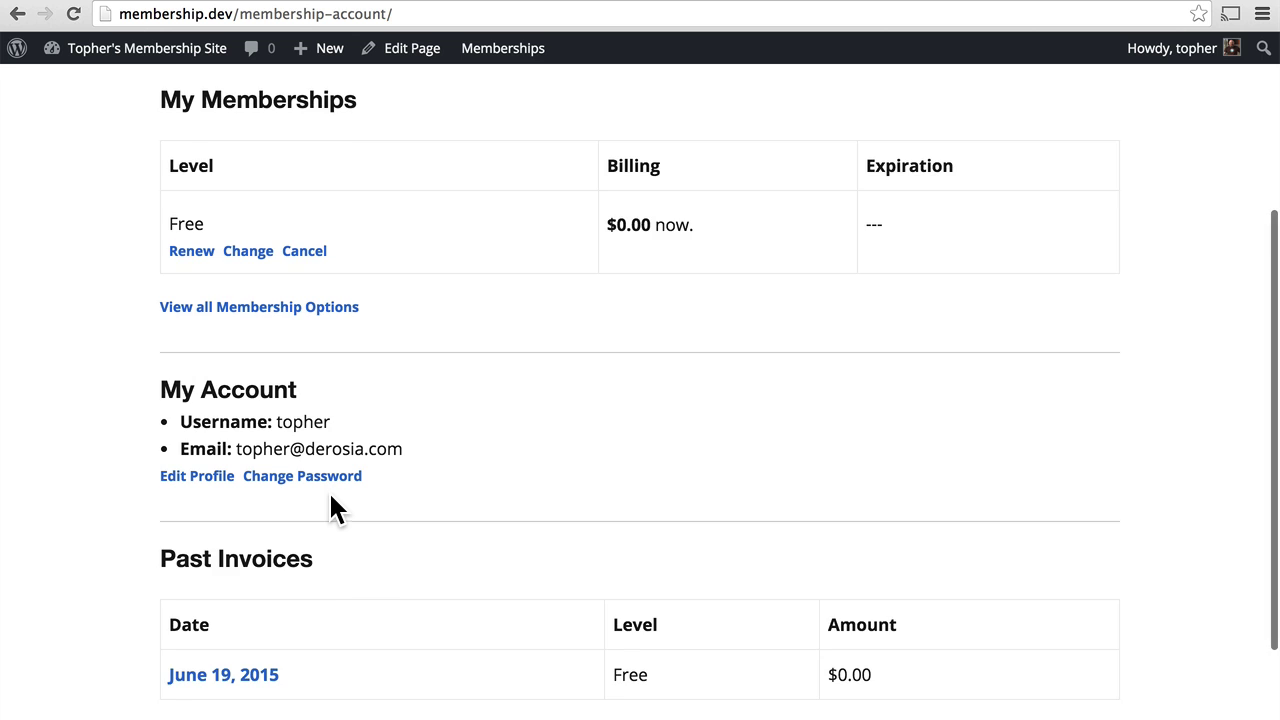
{"action": "scroll", "coordinate": [331, 494], "scroll_direction": "down", "scroll_amount": 2}
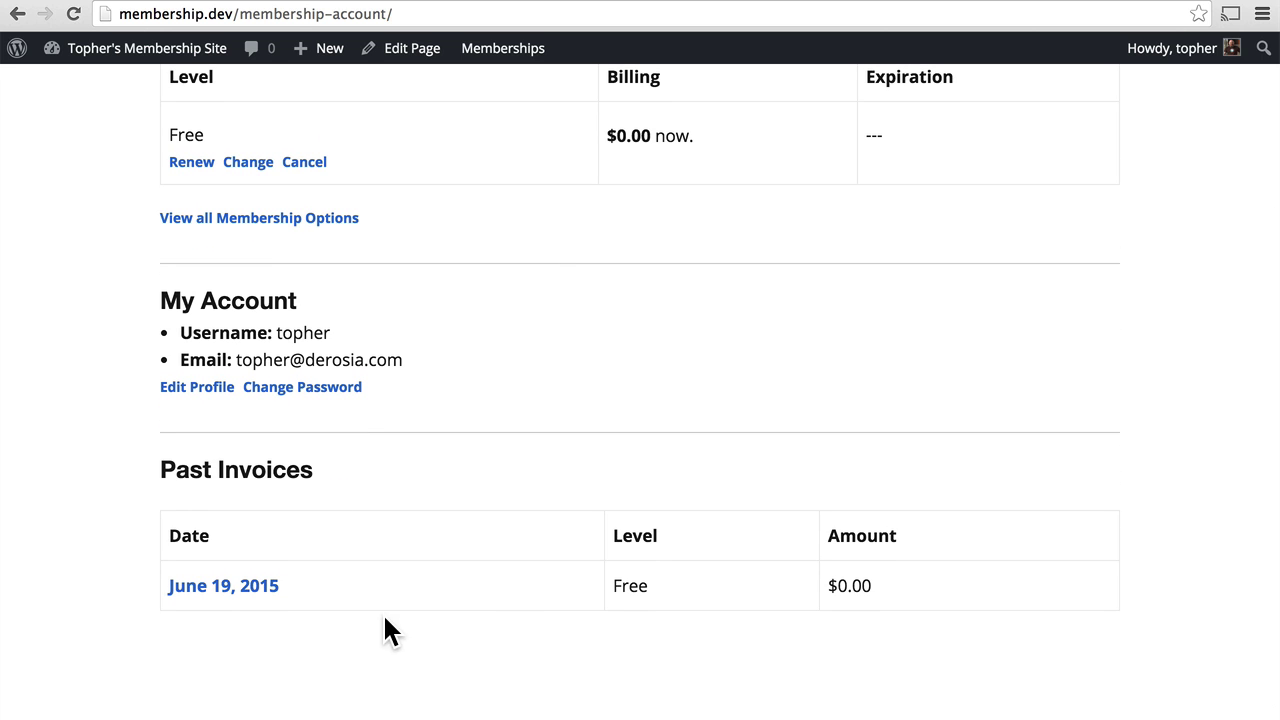
{"action": "scroll", "coordinate": [412, 568], "scroll_direction": "up", "scroll_amount": 4}
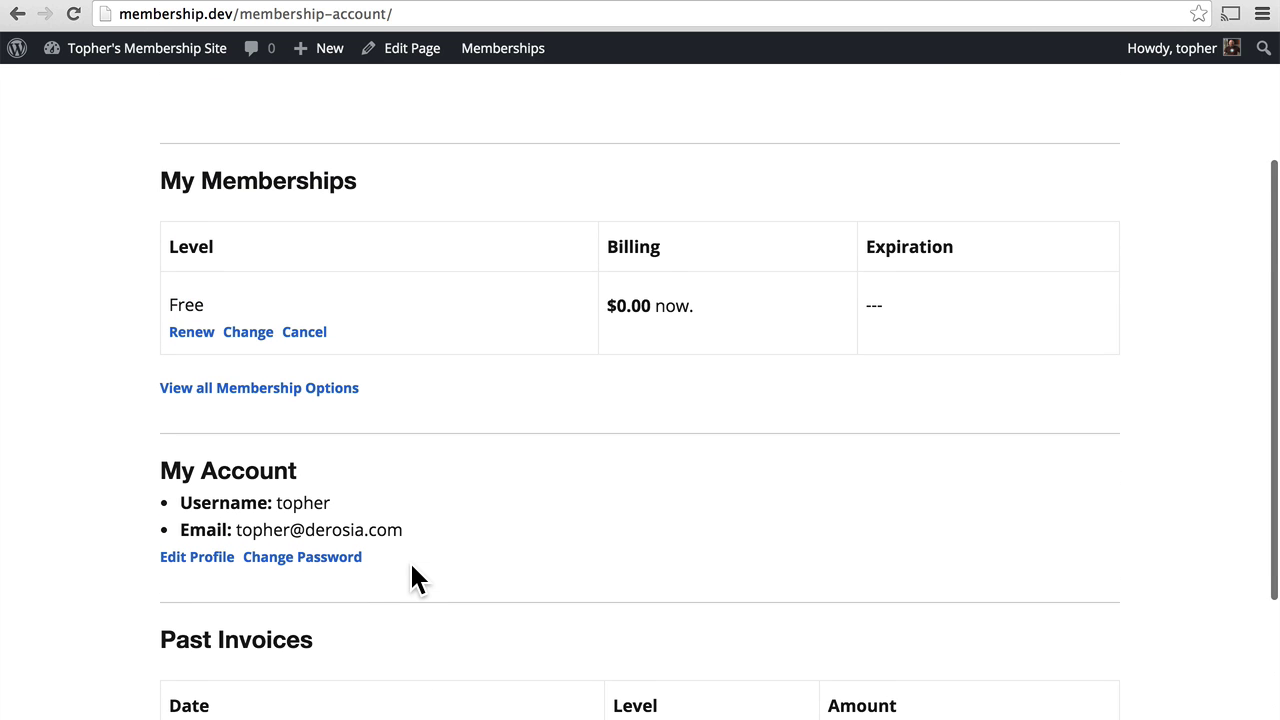
{"action": "left_click", "coordinate": [255, 389]}
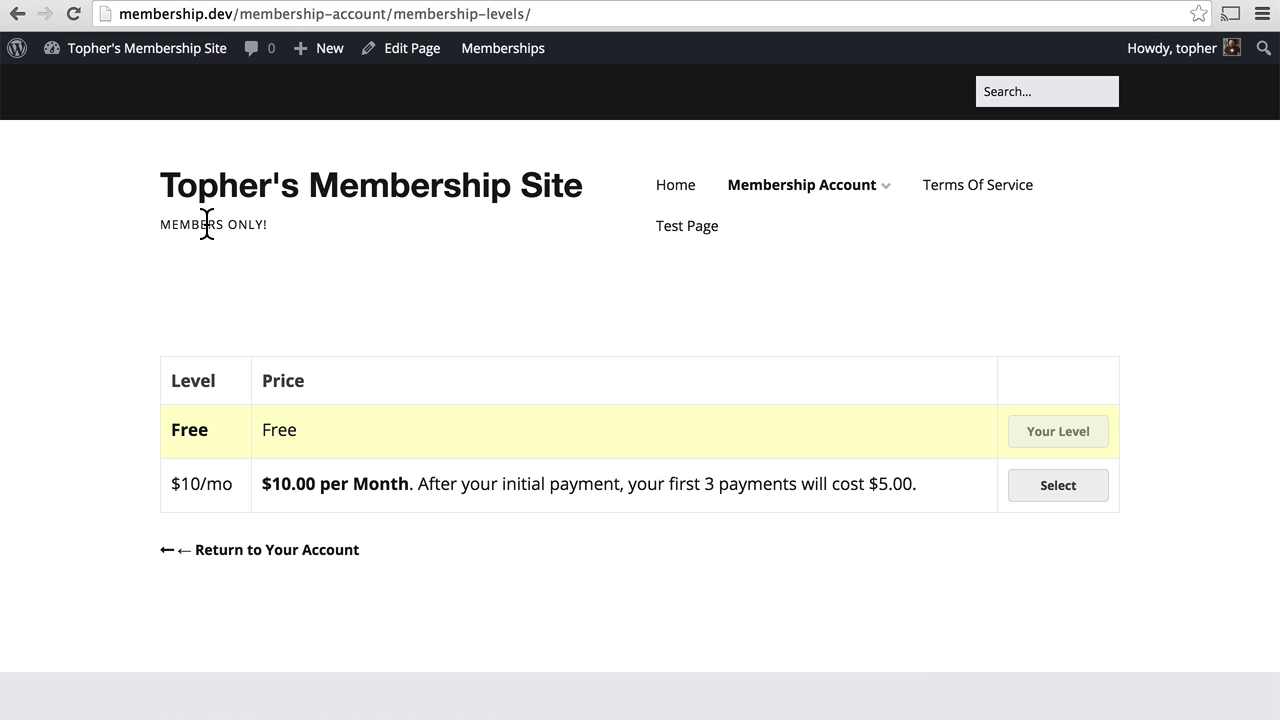
{"action": "left_click", "coordinate": [19, 15]}
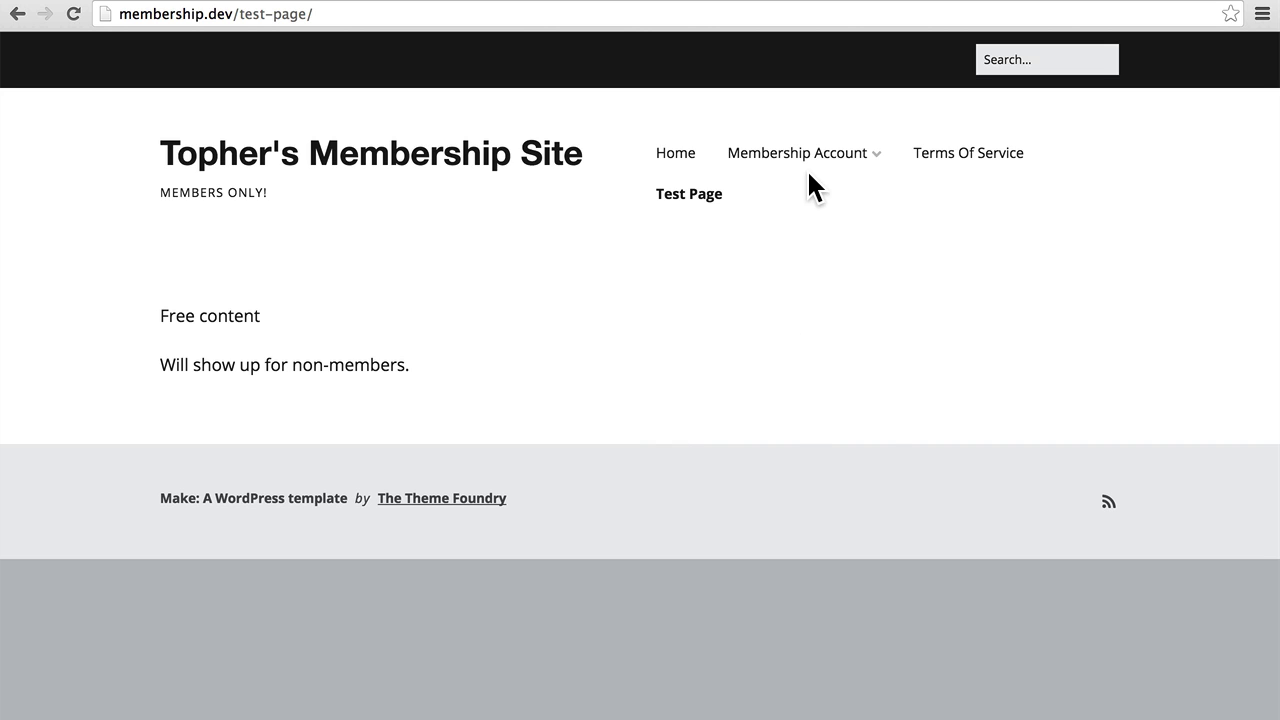
Choose the Free level from the Membership Levels page.
{"action": "mouse_move", "coordinate": [809, 164]}
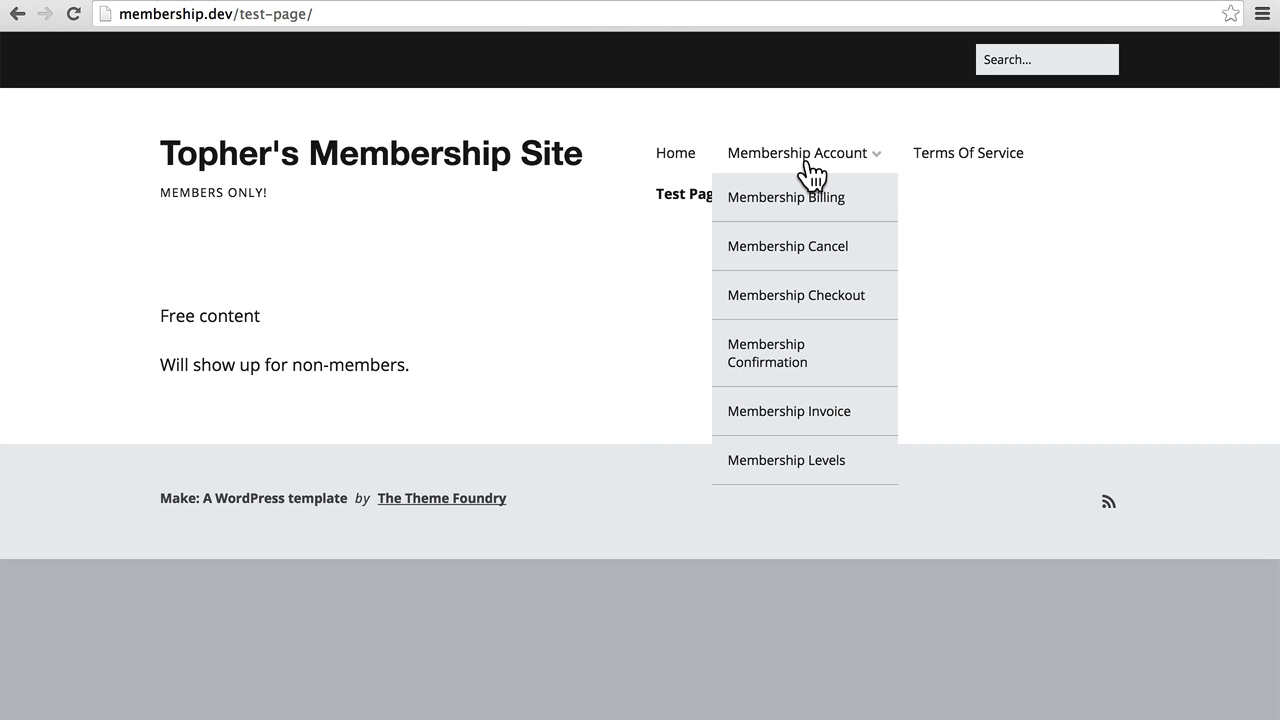
{"action": "left_click", "coordinate": [790, 468]}
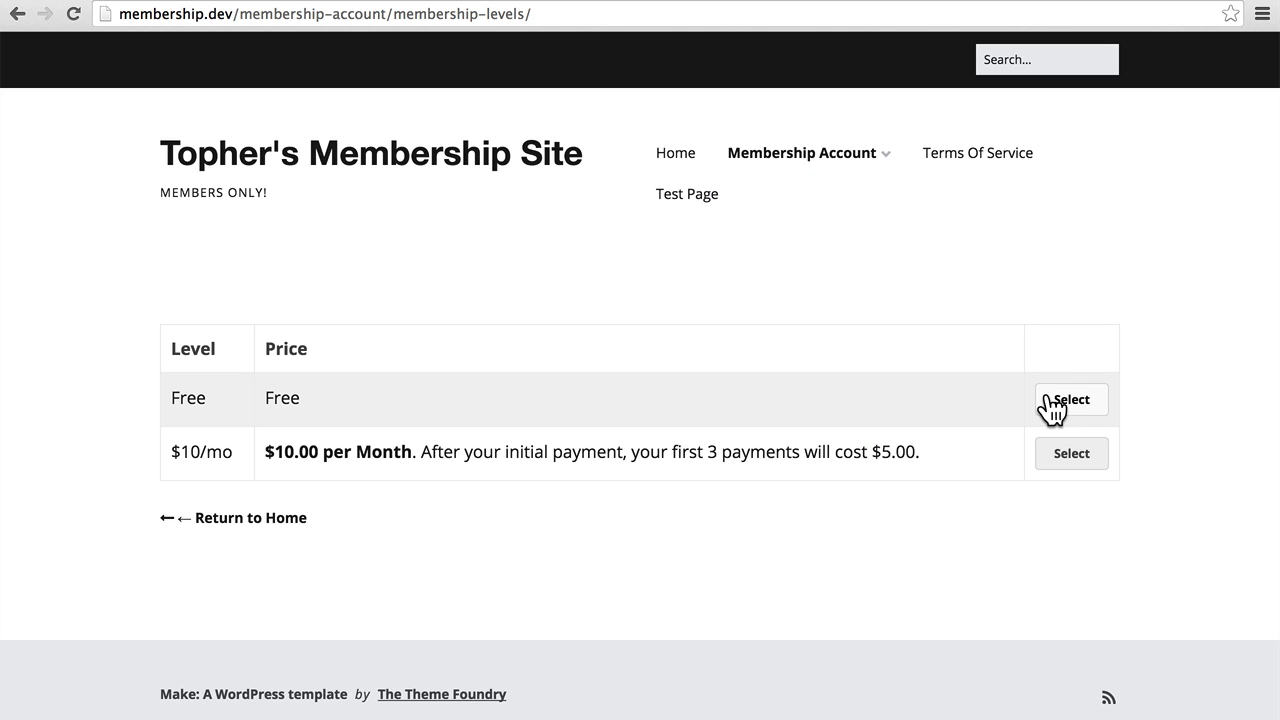
{"action": "left_click", "coordinate": [1050, 405]}
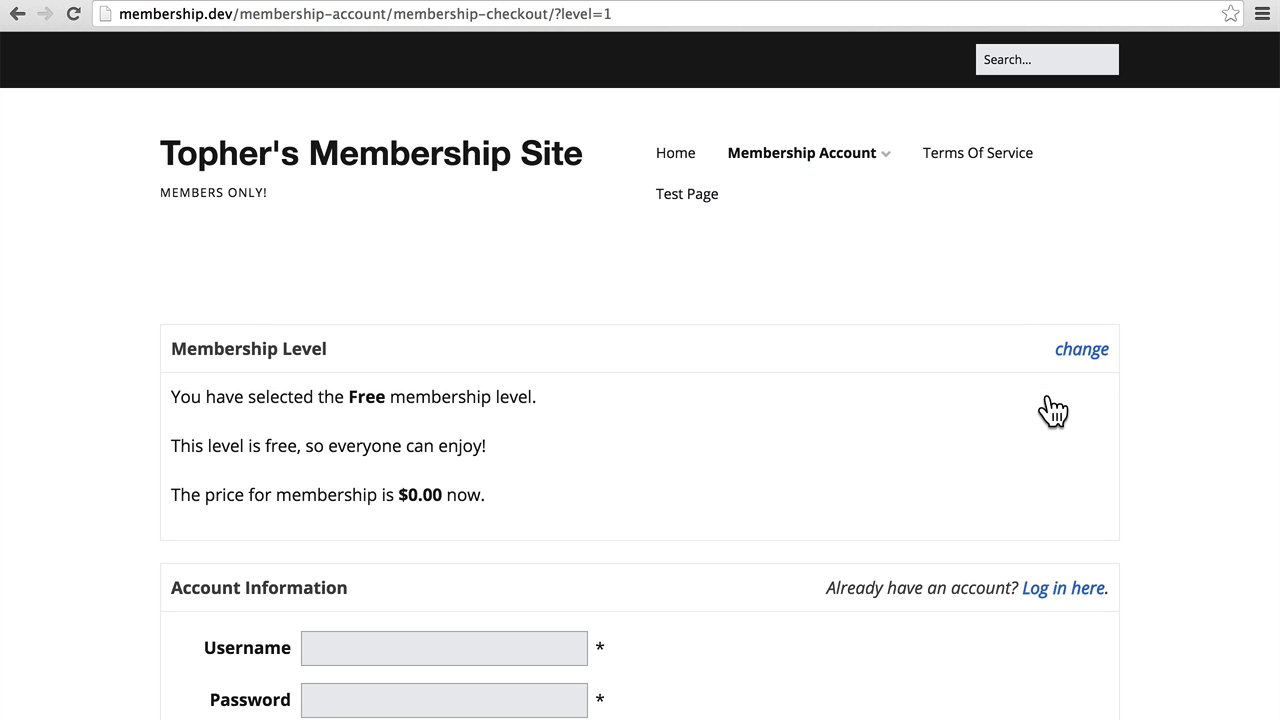
{"action": "scroll", "coordinate": [1052, 410], "scroll_direction": "down", "scroll_amount": 5}
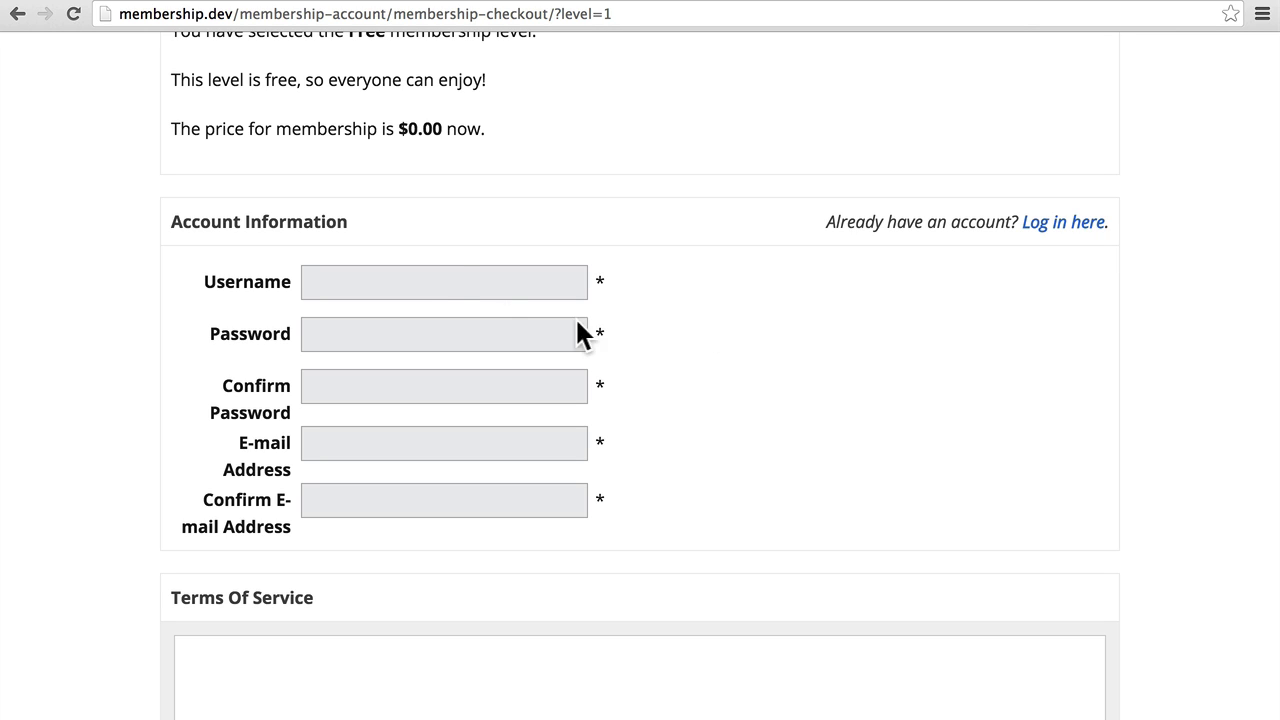
Enter a new username, a matching password twice and a matching e-mail address twice.
{"action": "left_click", "coordinate": [466, 285]}
{"action": "type", "text": "charlie"}
{"action": "key", "text": "Tab"}
{"action": "type", "text": "test"}
{"action": "key", "text": "Tab"}
{"action": "type", "text": "test"}
{"action": "key", "text": "Tab"}
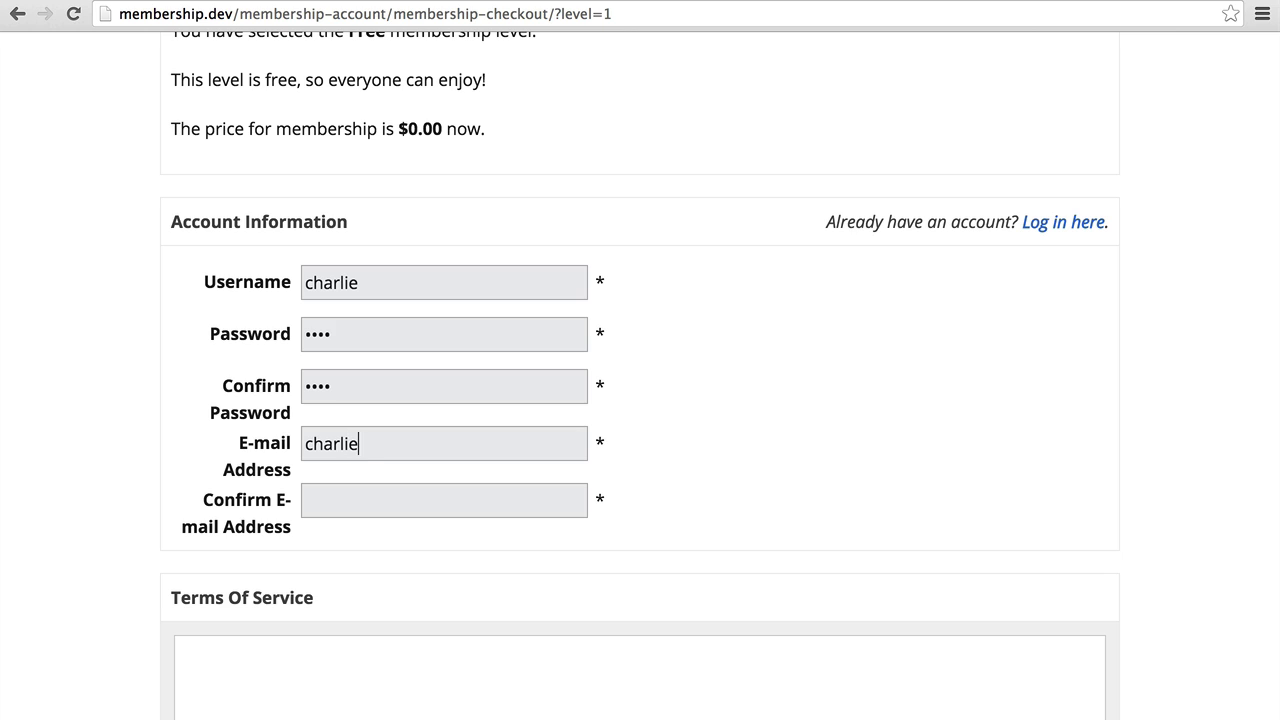
{"action": "key", "text": "Tab"}
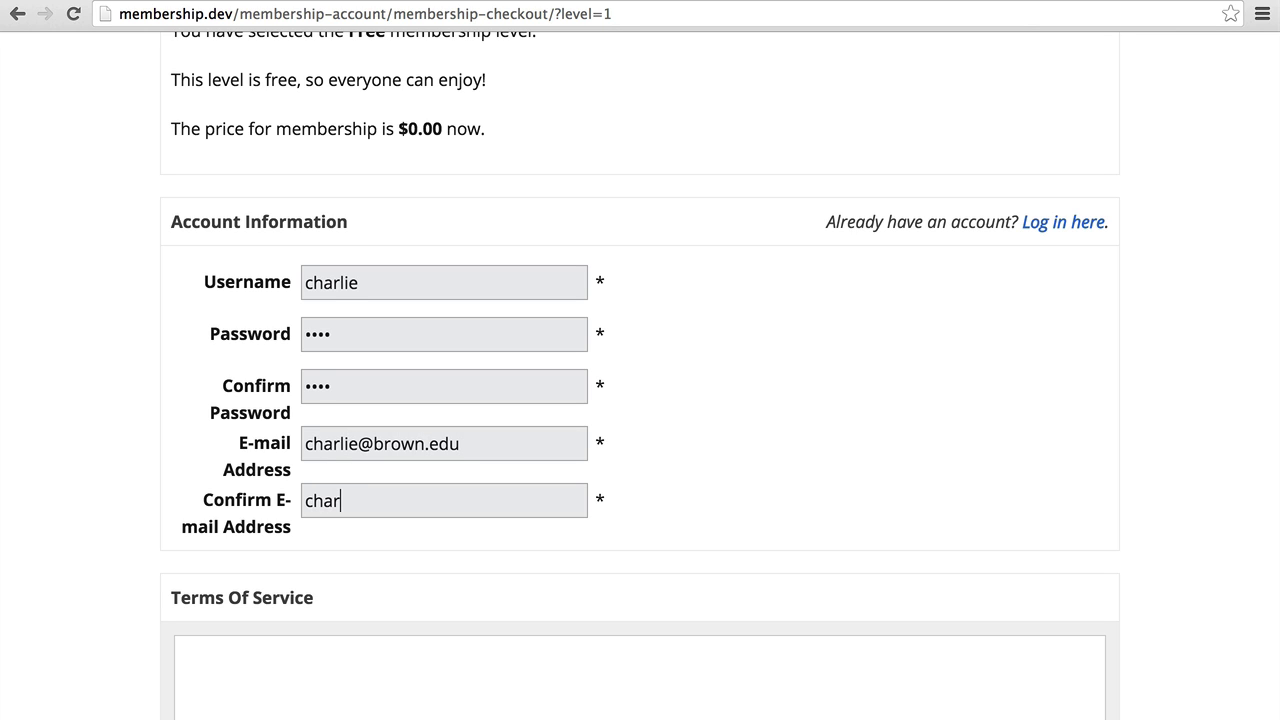
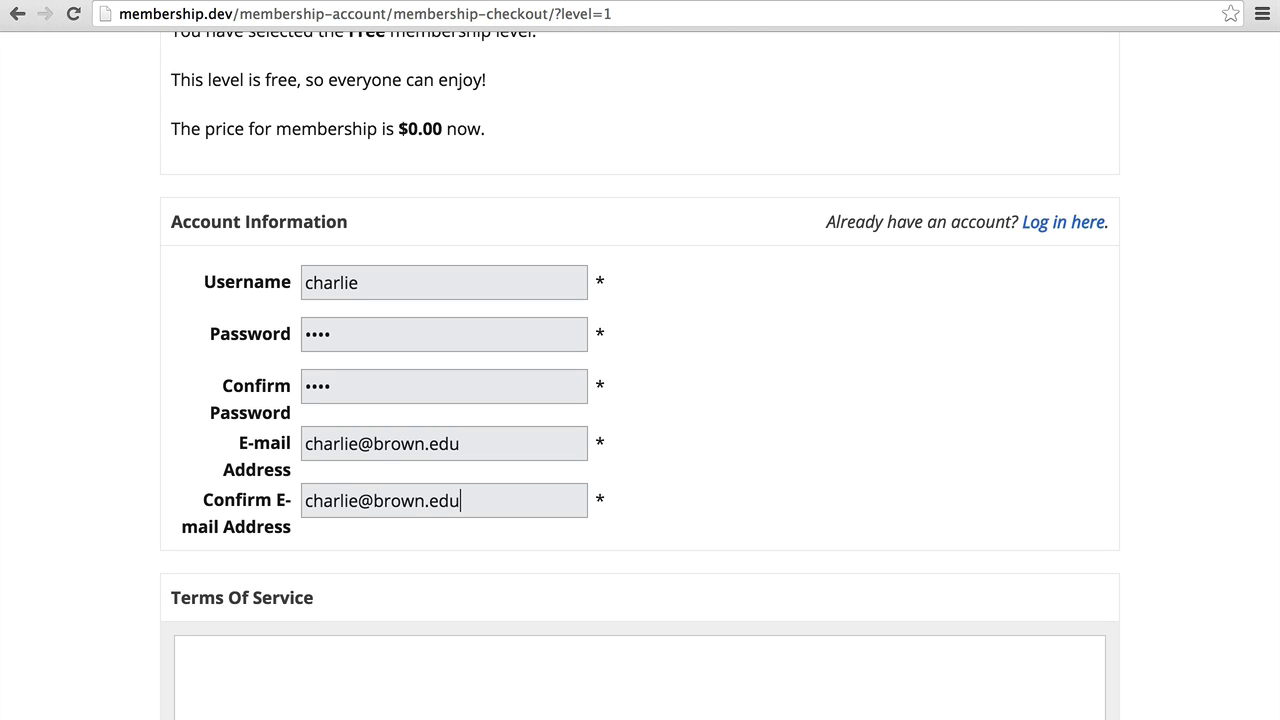
Accept the Terms Of Service and submit the new account's Free signup.
{"action": "scroll", "coordinate": [306, 455], "scroll_direction": "down", "scroll_amount": 5}
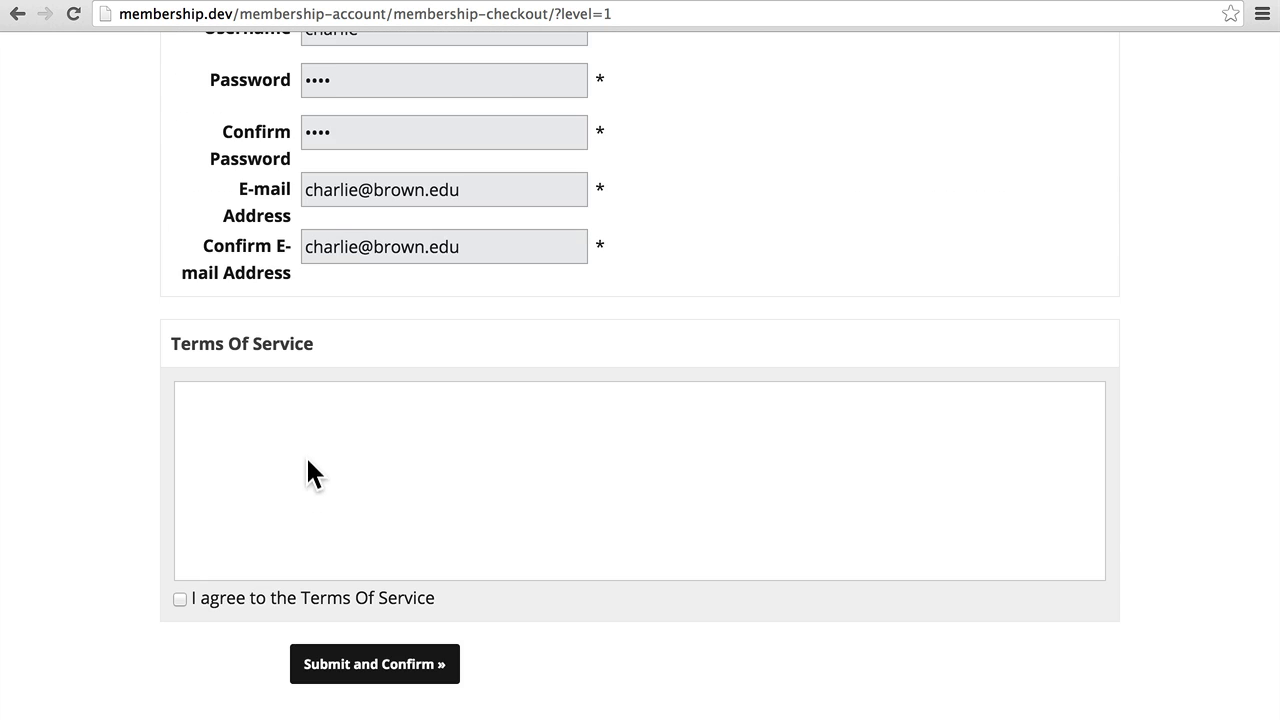
{"action": "left_click", "coordinate": [216, 601]}
{"action": "left_click", "coordinate": [343, 664]}
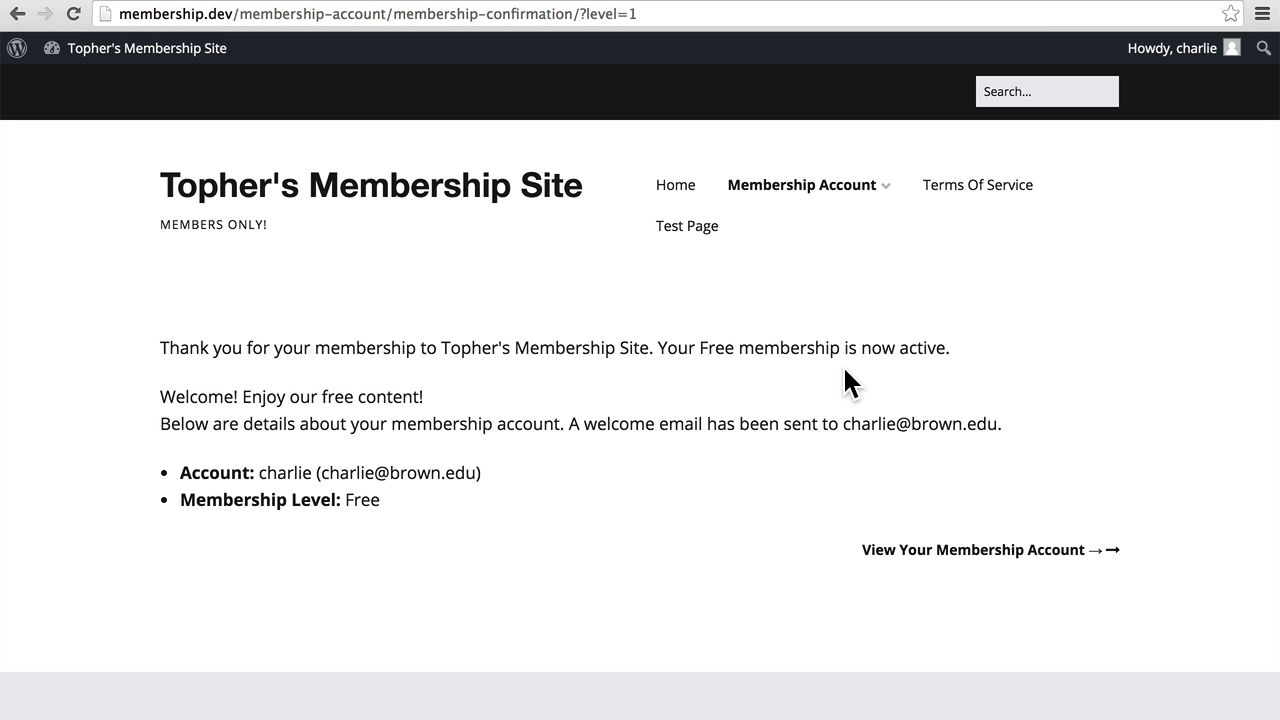
View the new member's account page, then log out from the Howdy account menu.
{"action": "left_click", "coordinate": [934, 549]}
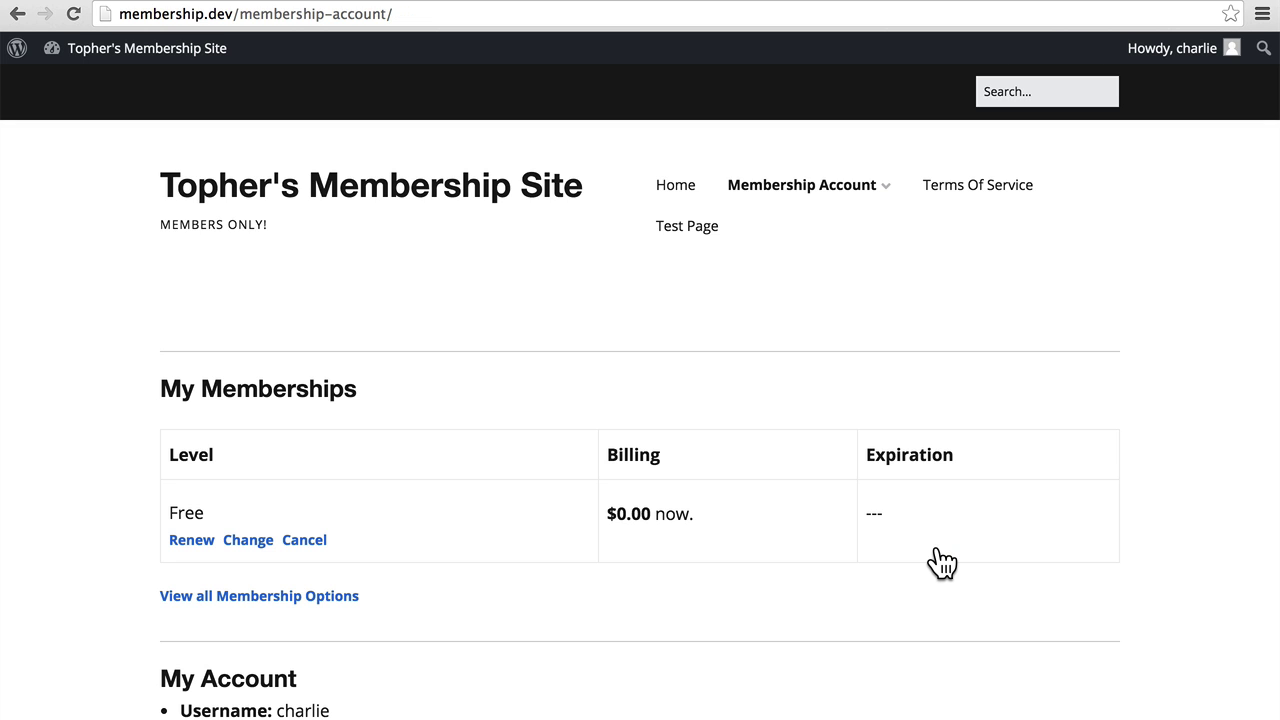
{"action": "mouse_move", "coordinate": [1176, 68]}
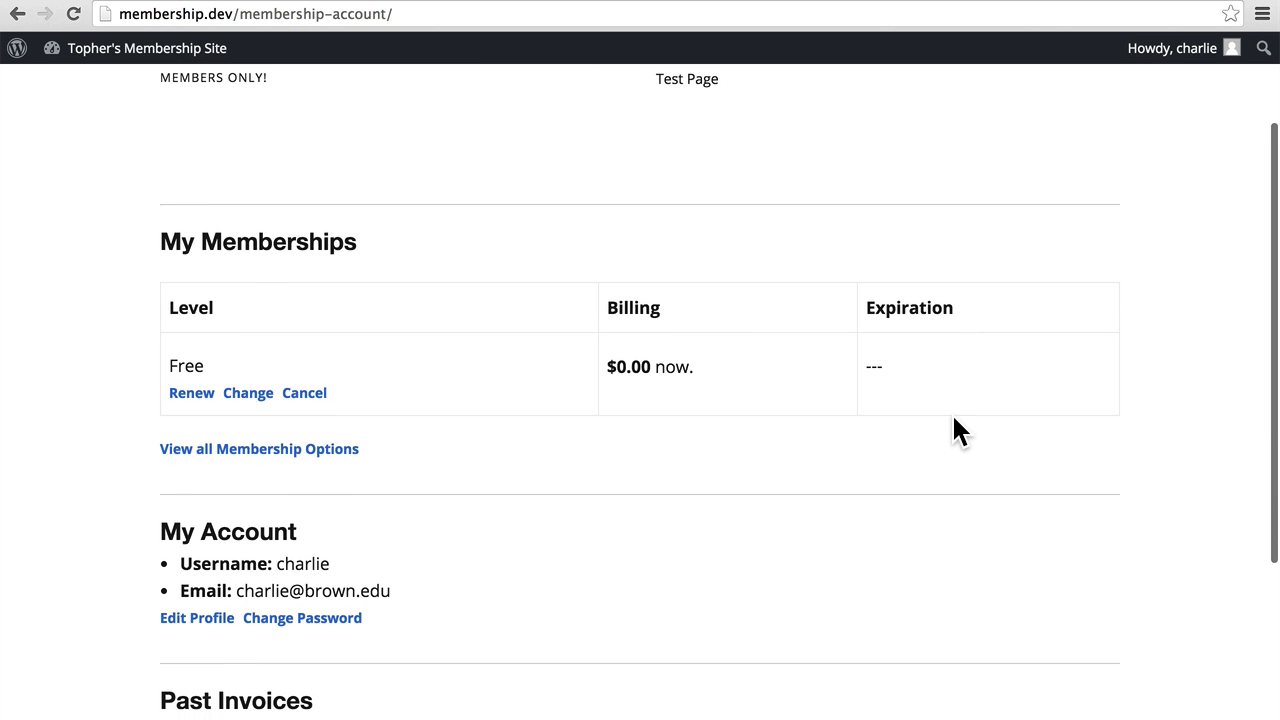
{"action": "scroll", "coordinate": [953, 418], "scroll_direction": "down", "scroll_amount": 1}
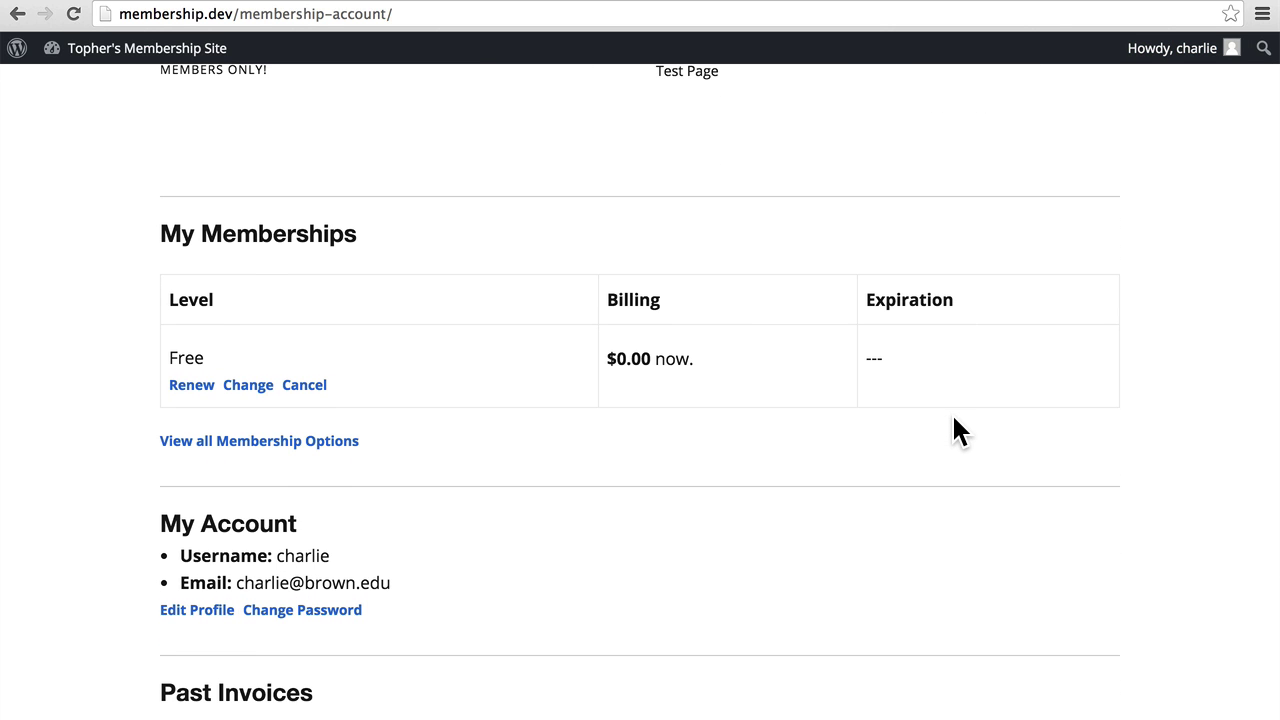
{"action": "scroll", "coordinate": [953, 418], "scroll_direction": "down", "scroll_amount": 5}
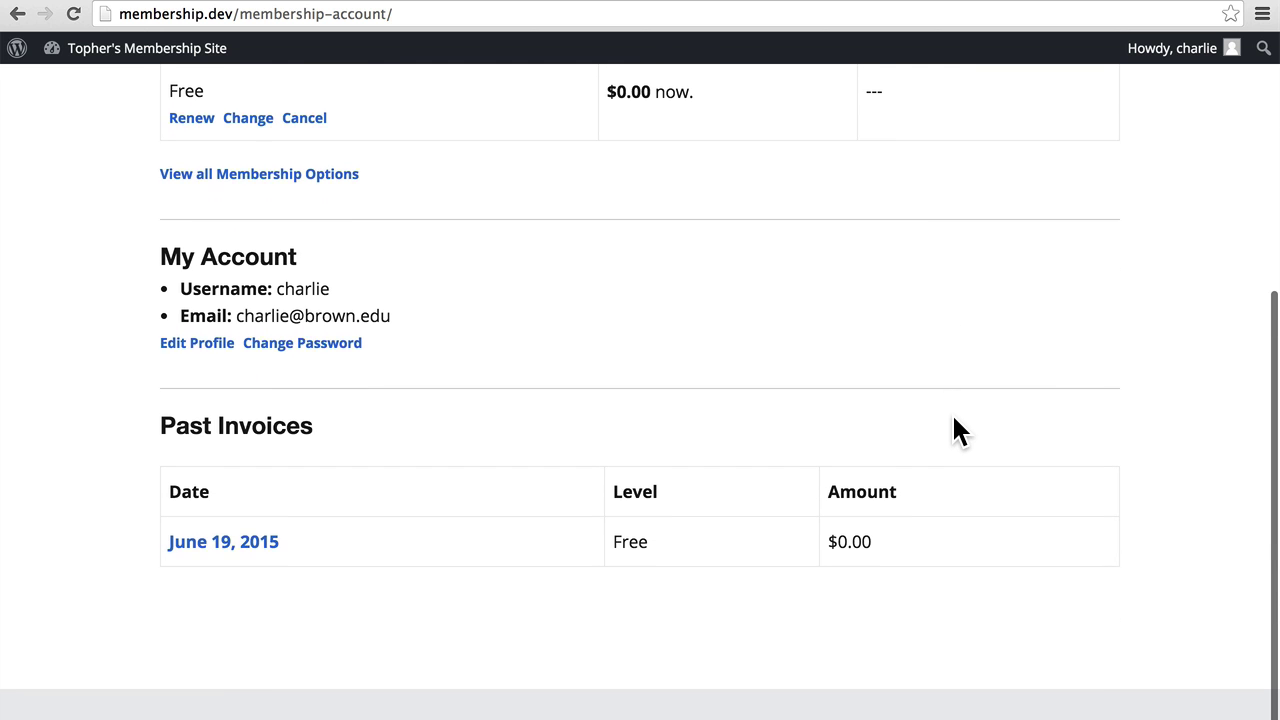
{"action": "scroll", "coordinate": [953, 418], "scroll_direction": "up", "scroll_amount": 8}
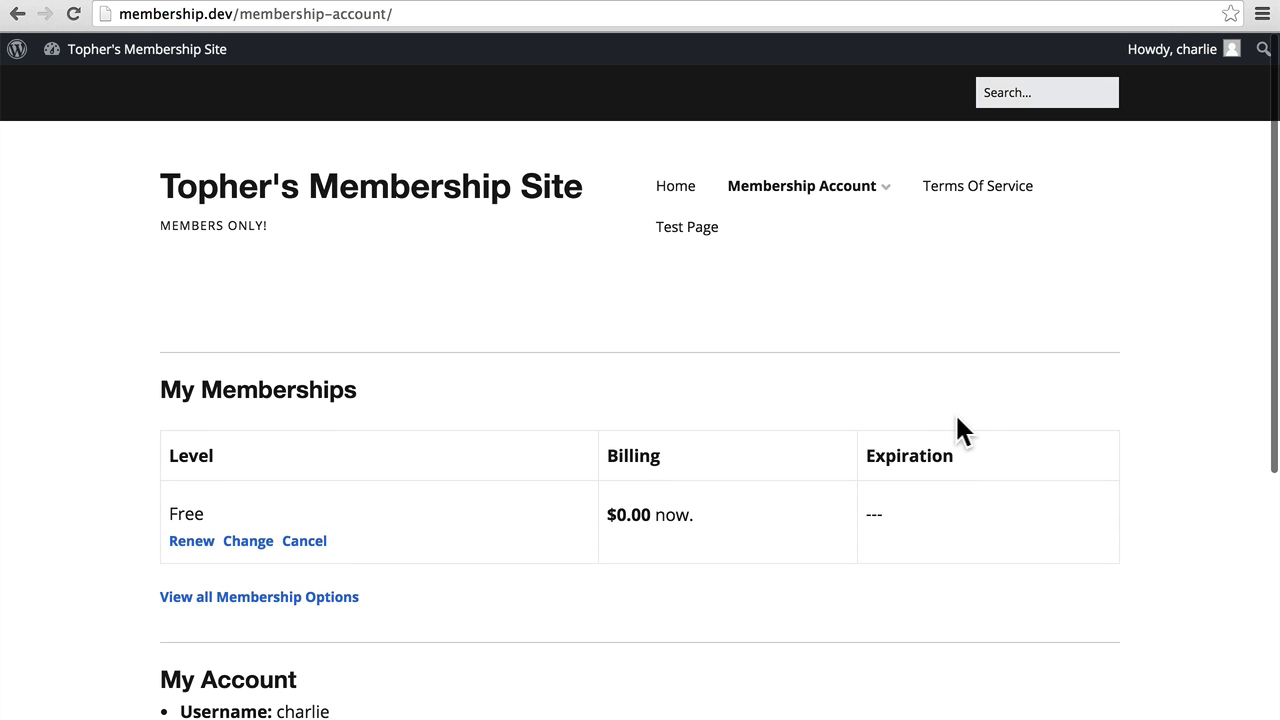
{"action": "mouse_move", "coordinate": [1168, 52]}
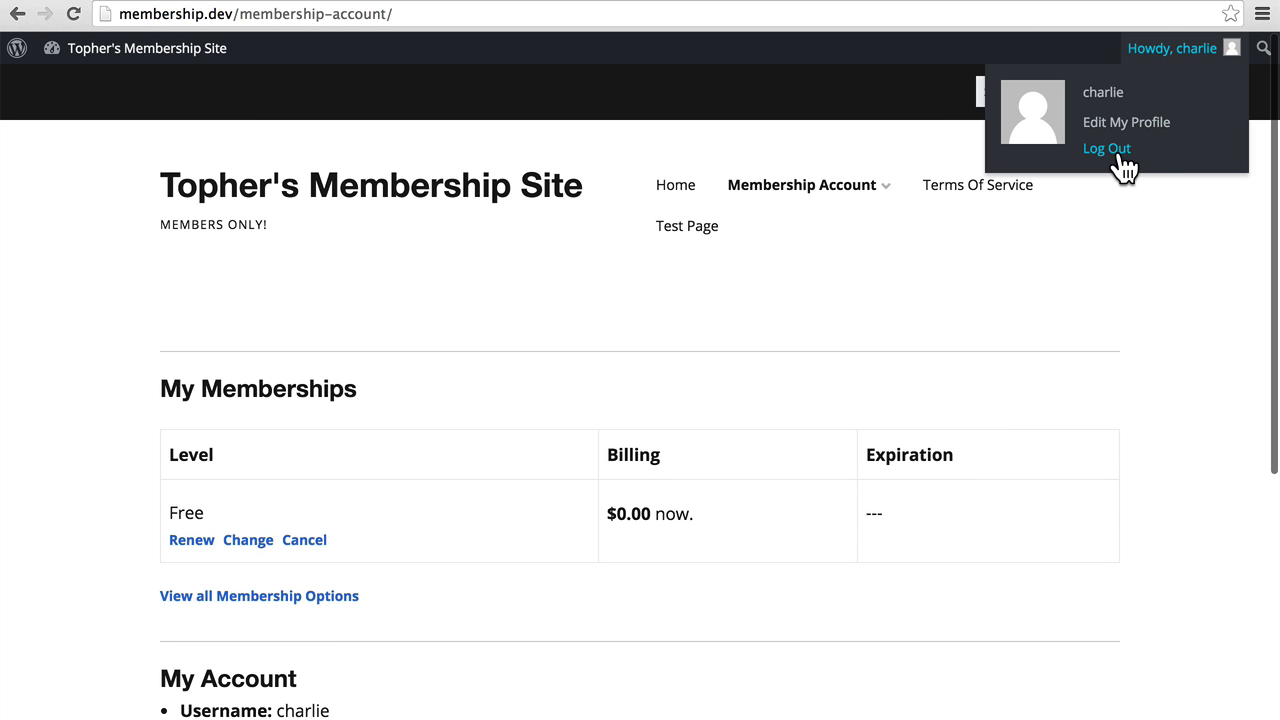
{"action": "left_click", "coordinate": [1119, 157]}
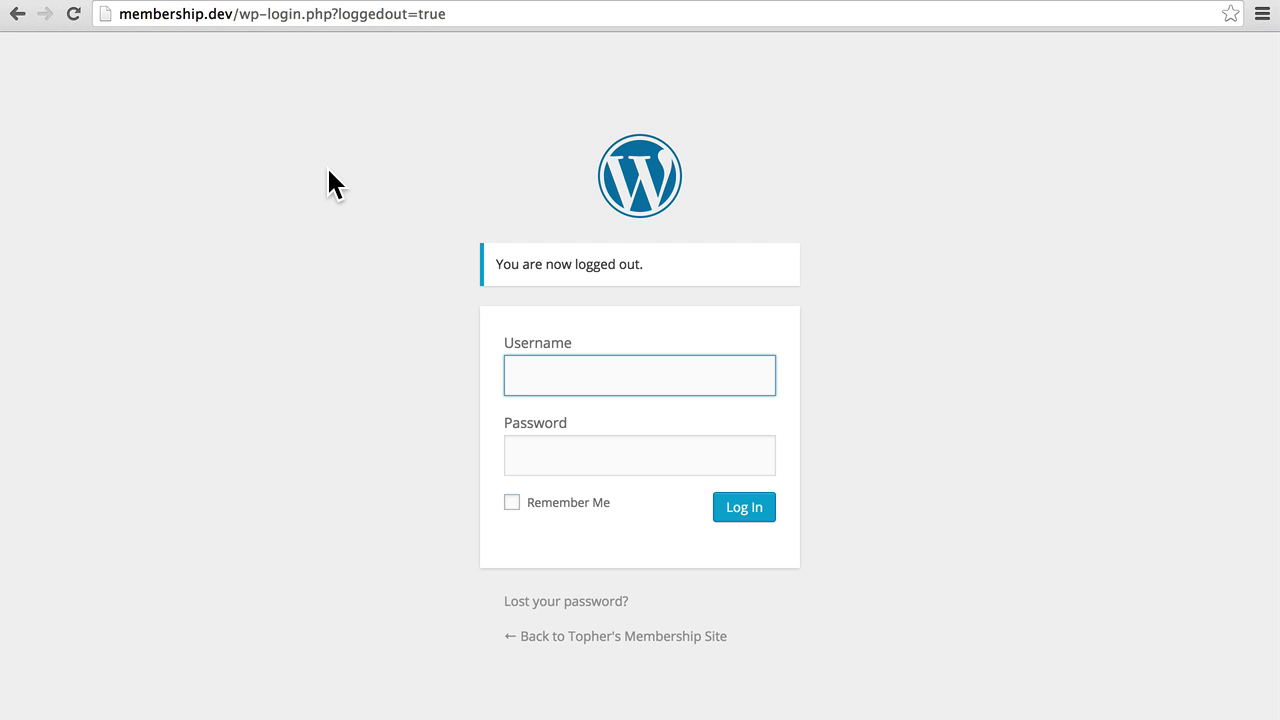
Return to the site's home page and select the Free level from Membership Levels.
{"action": "right_click", "coordinate": [19, 13]}
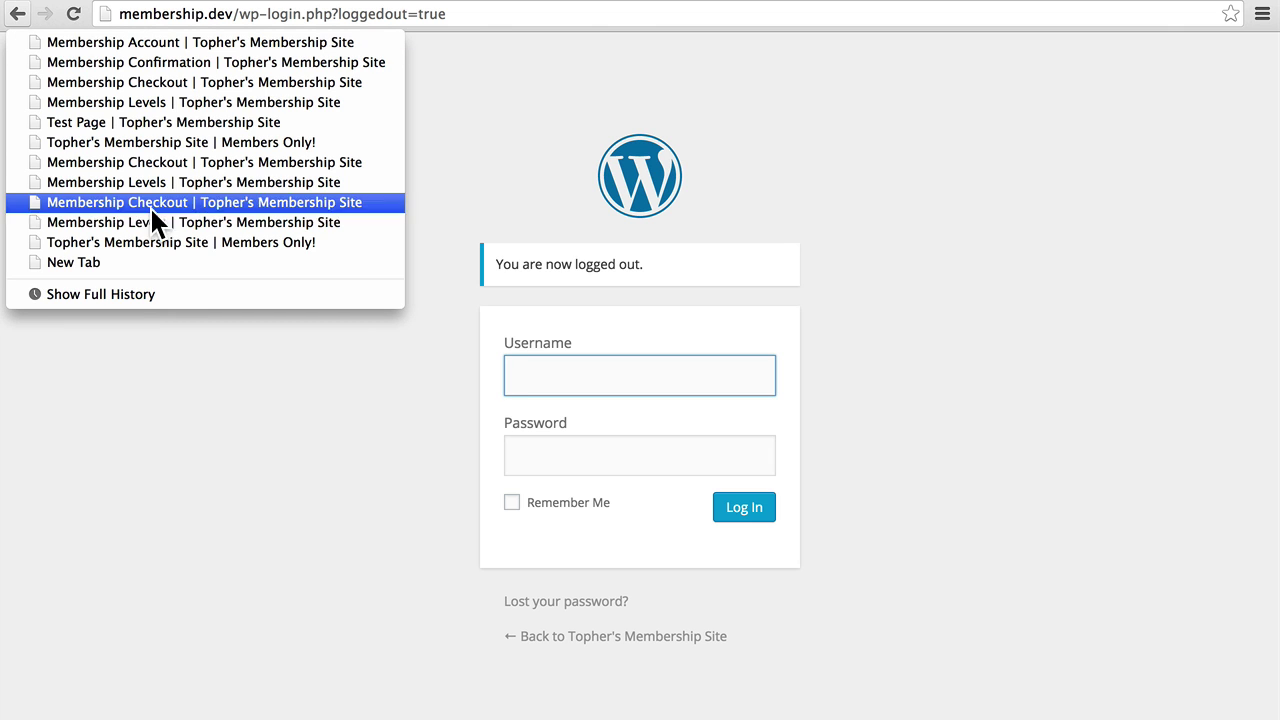
{"action": "left_click", "coordinate": [138, 240]}
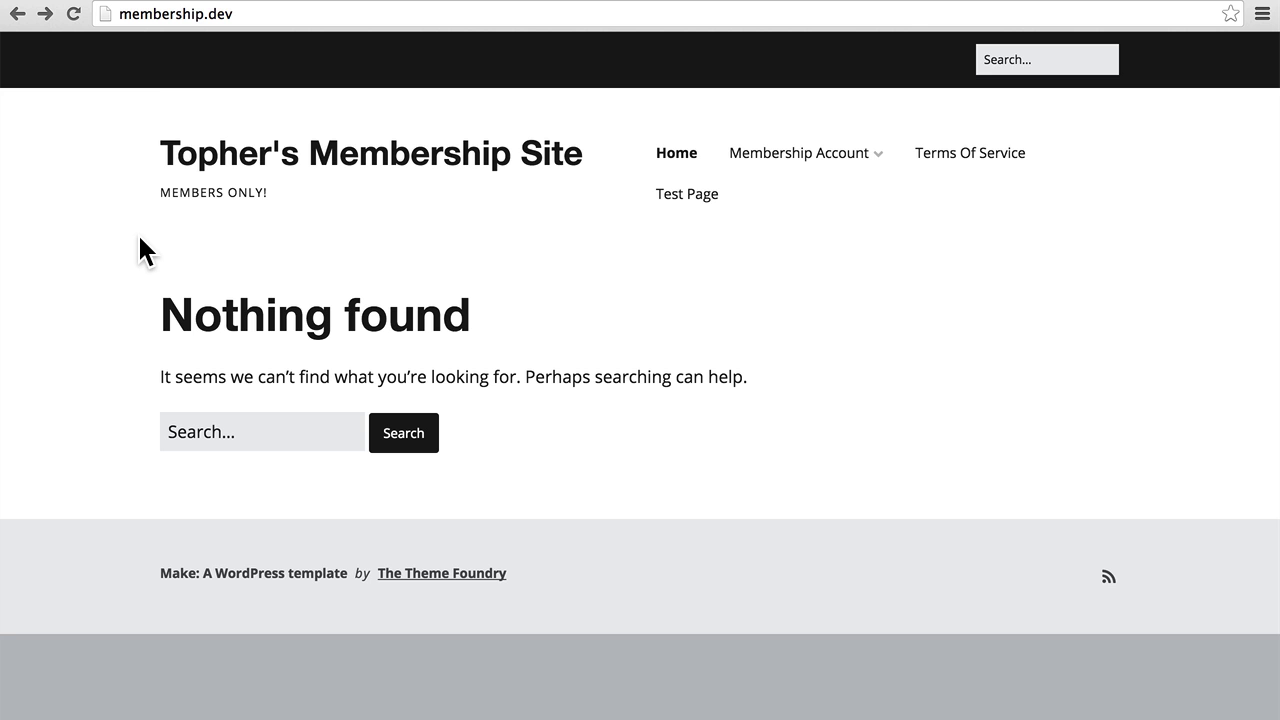
{"action": "left_click", "coordinate": [73, 14]}
{"action": "mouse_move", "coordinate": [814, 157]}
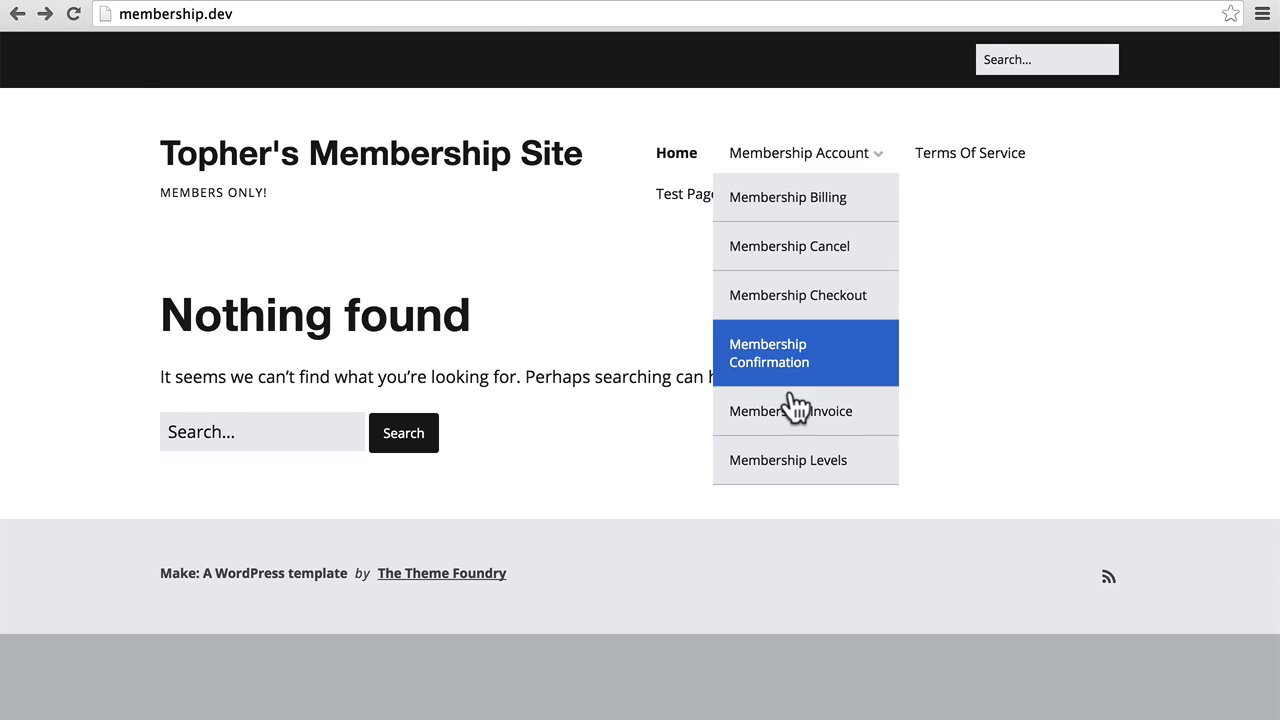
{"action": "left_click", "coordinate": [785, 461]}
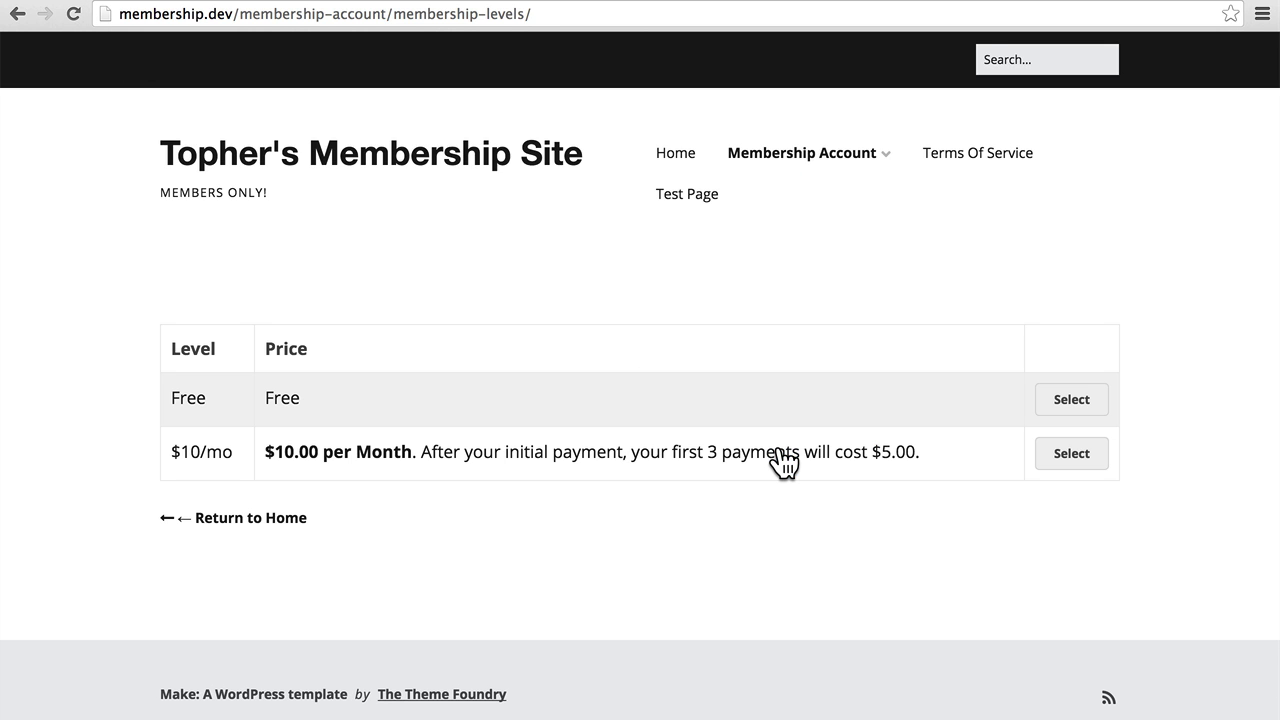
{"action": "left_click", "coordinate": [1074, 405]}
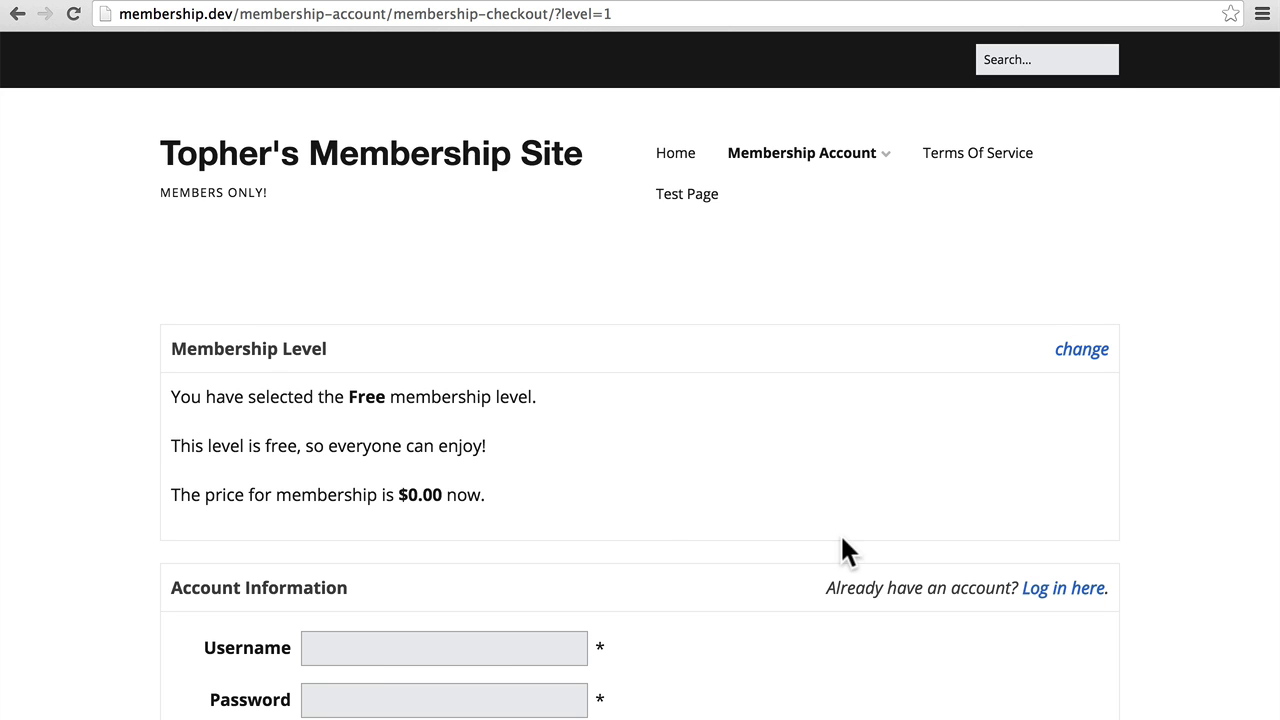
{"action": "scroll", "coordinate": [631, 490], "scroll_direction": "down", "scroll_amount": 8}
Fill in the checkout's username, e-mail address and confirmation e-mail, correcting a typo.
{"action": "left_click", "coordinate": [437, 222]}
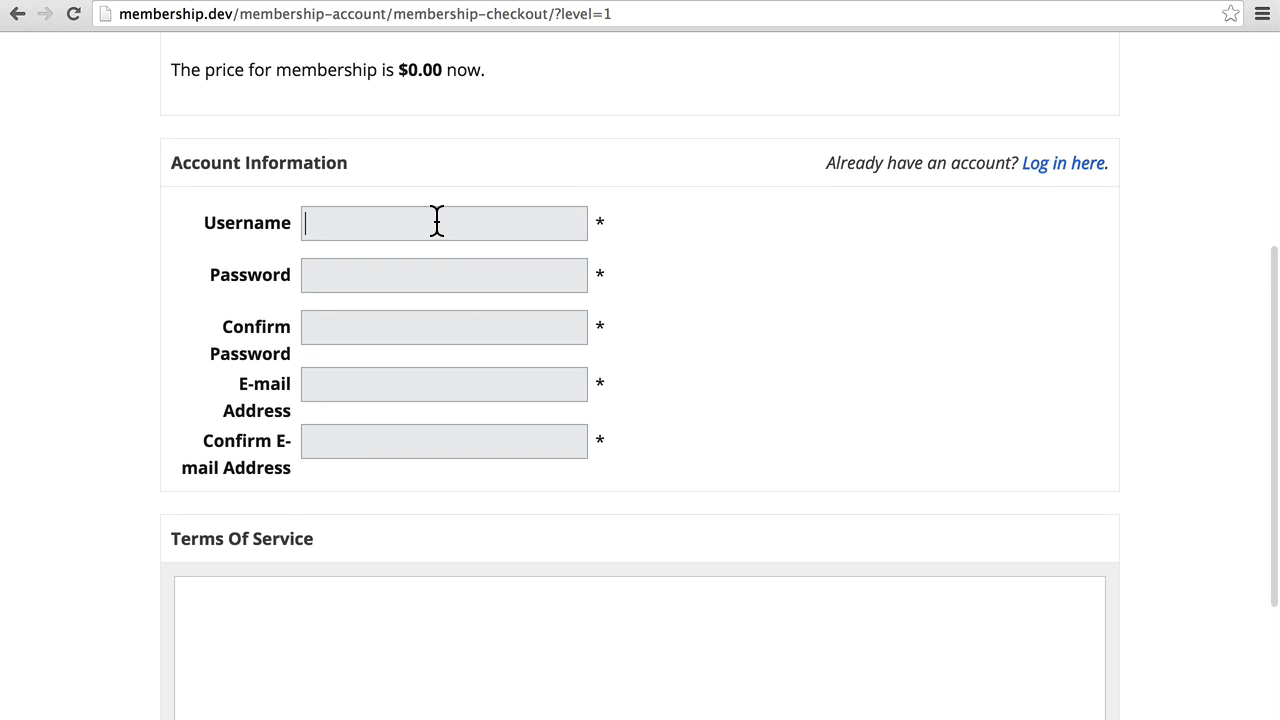
{"action": "type", "text": "charlie"}
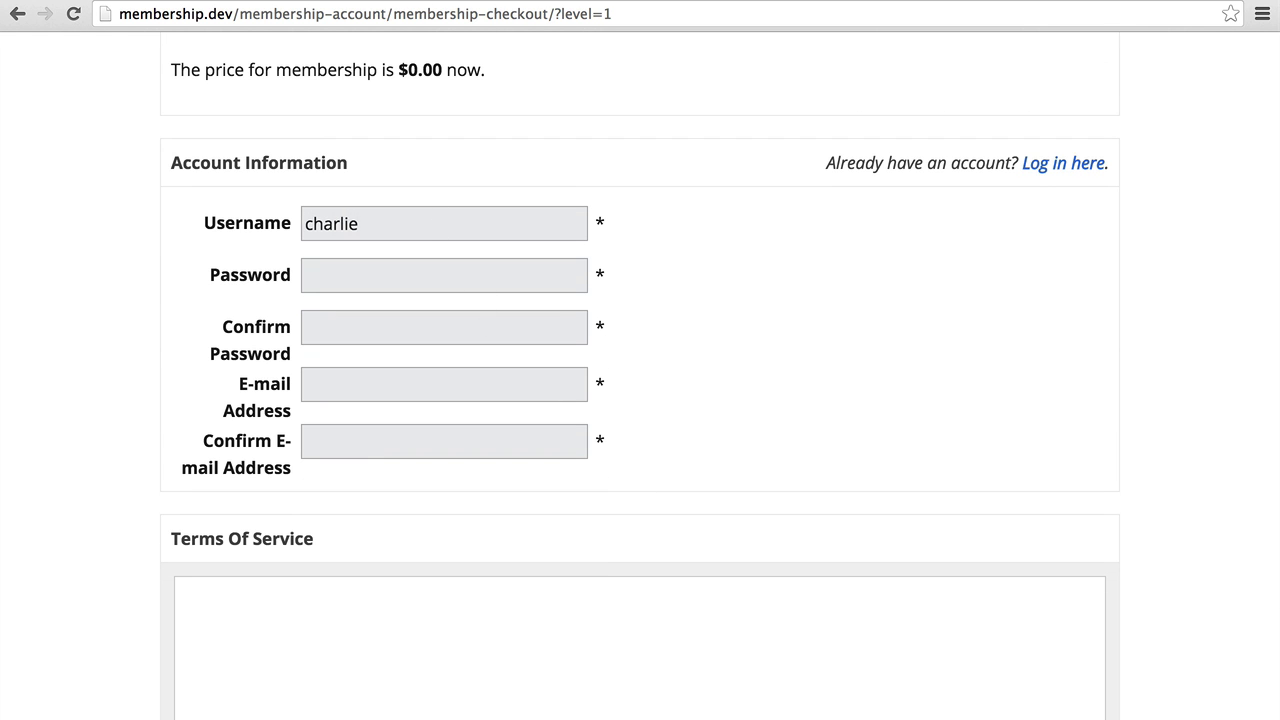
{"action": "type", "text": "test"}
{"action": "key", "text": "Tab"}
{"action": "type", "text": "test"}
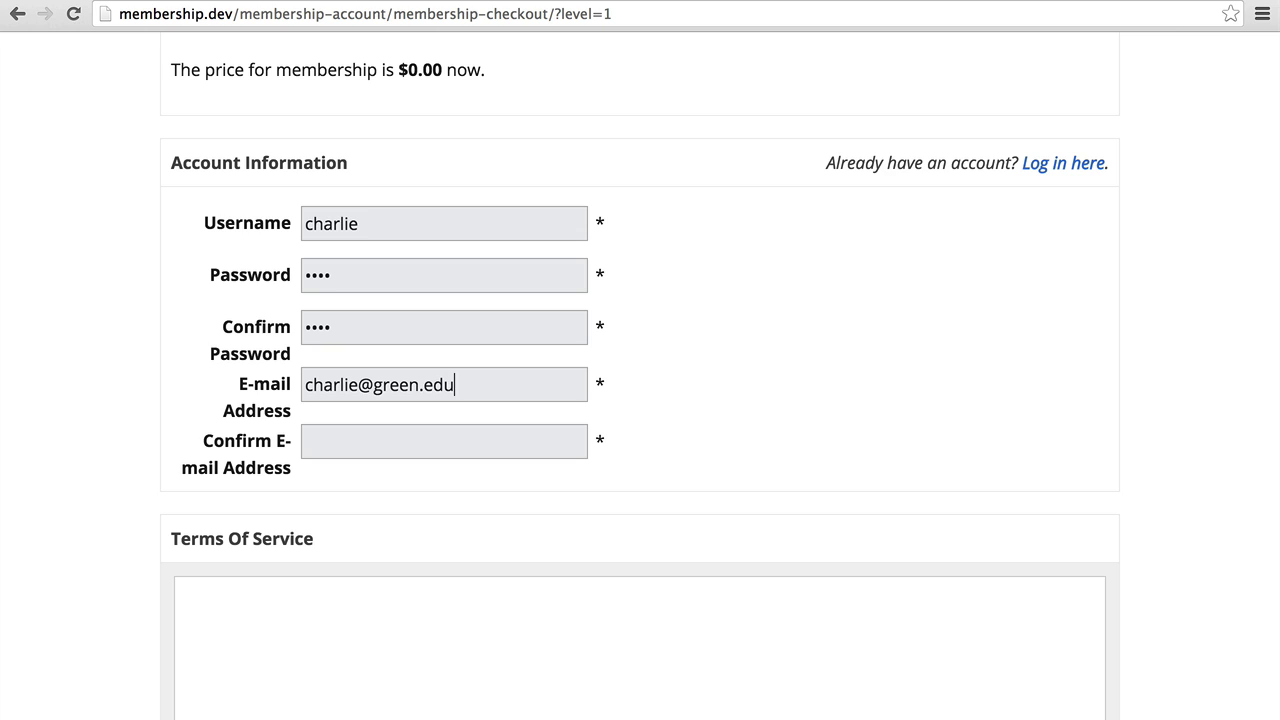
{"action": "left_click", "coordinate": [310, 441]}
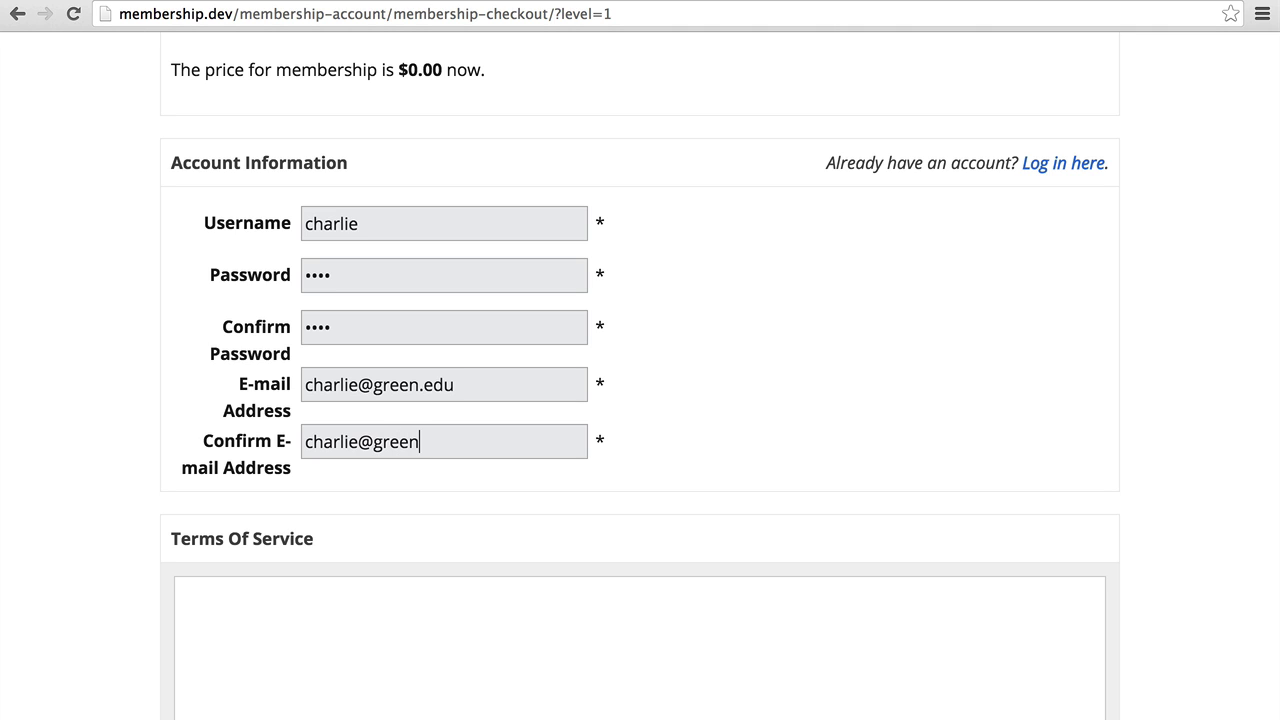
Accept the Terms Of Service and submit the Free membership signup.
{"action": "scroll", "coordinate": [291, 448], "scroll_direction": "down", "scroll_amount": 3}
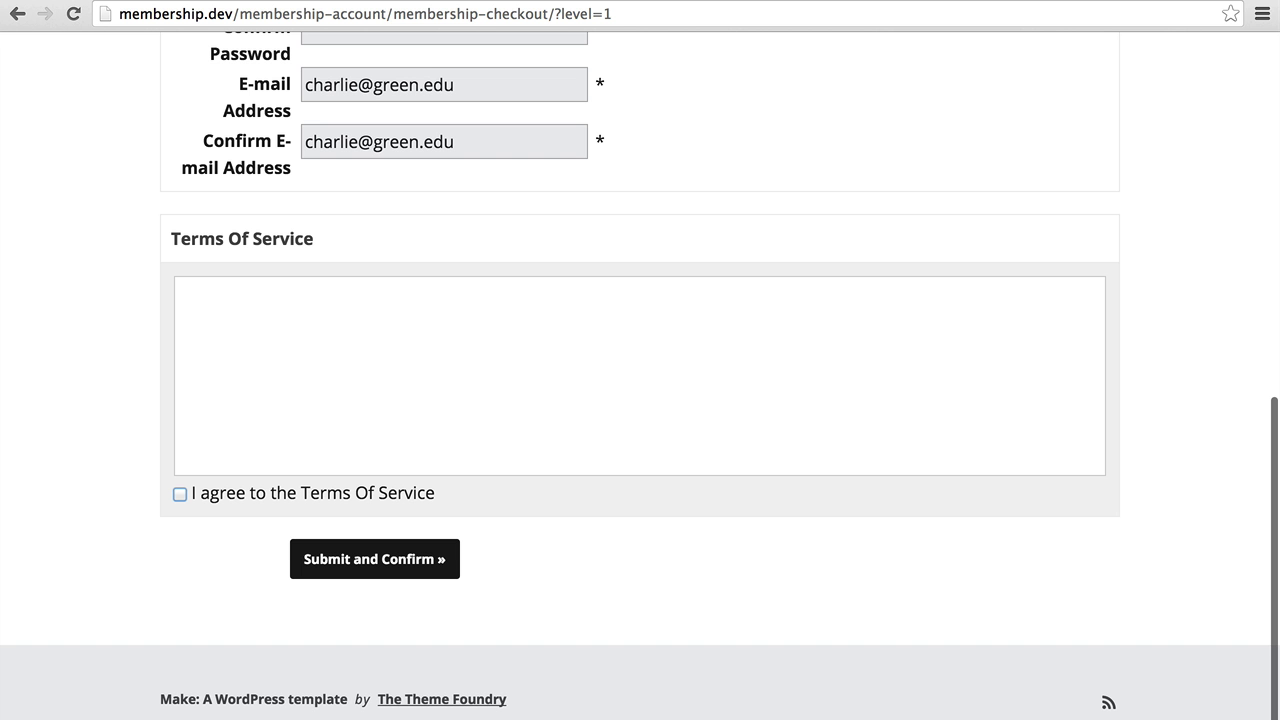
{"action": "left_click", "coordinate": [224, 494]}
{"action": "left_click", "coordinate": [331, 562]}
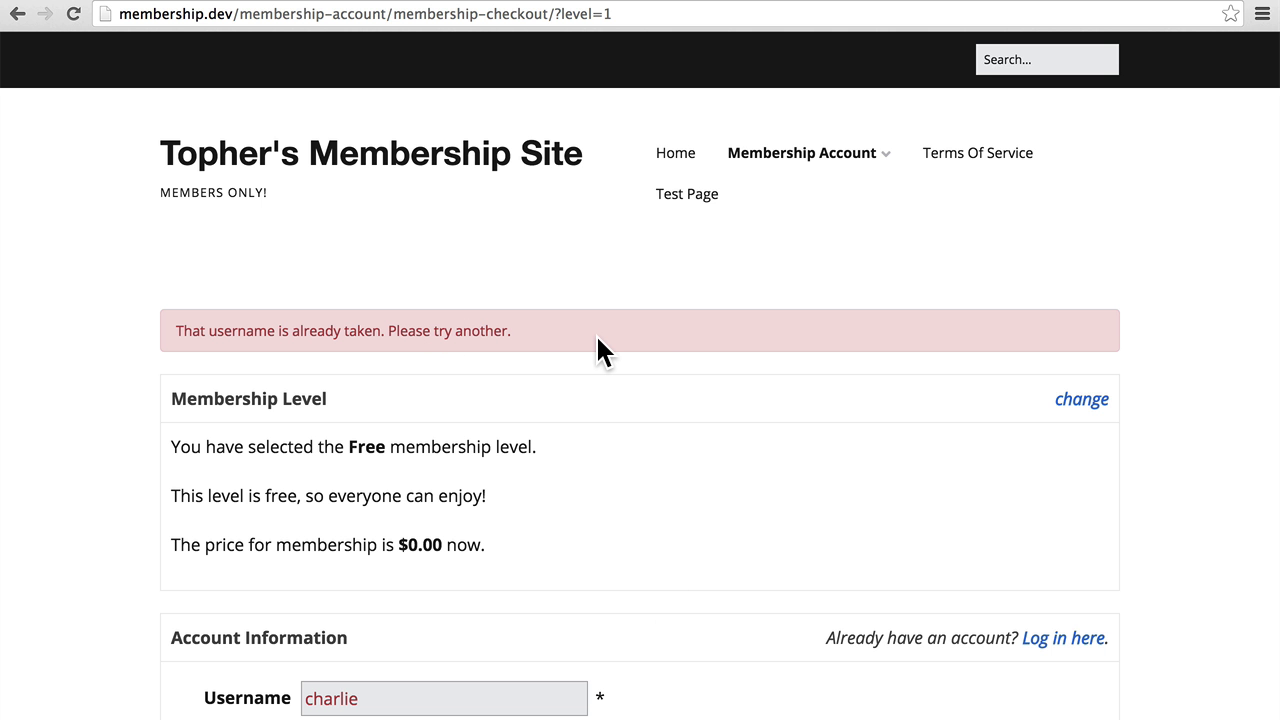
Append '_green' to the taken username, accept the terms, resubmit, then log the member out.
{"action": "scroll", "coordinate": [597, 345], "scroll_direction": "down", "scroll_amount": 3}
{"action": "left_click", "coordinate": [415, 465]}
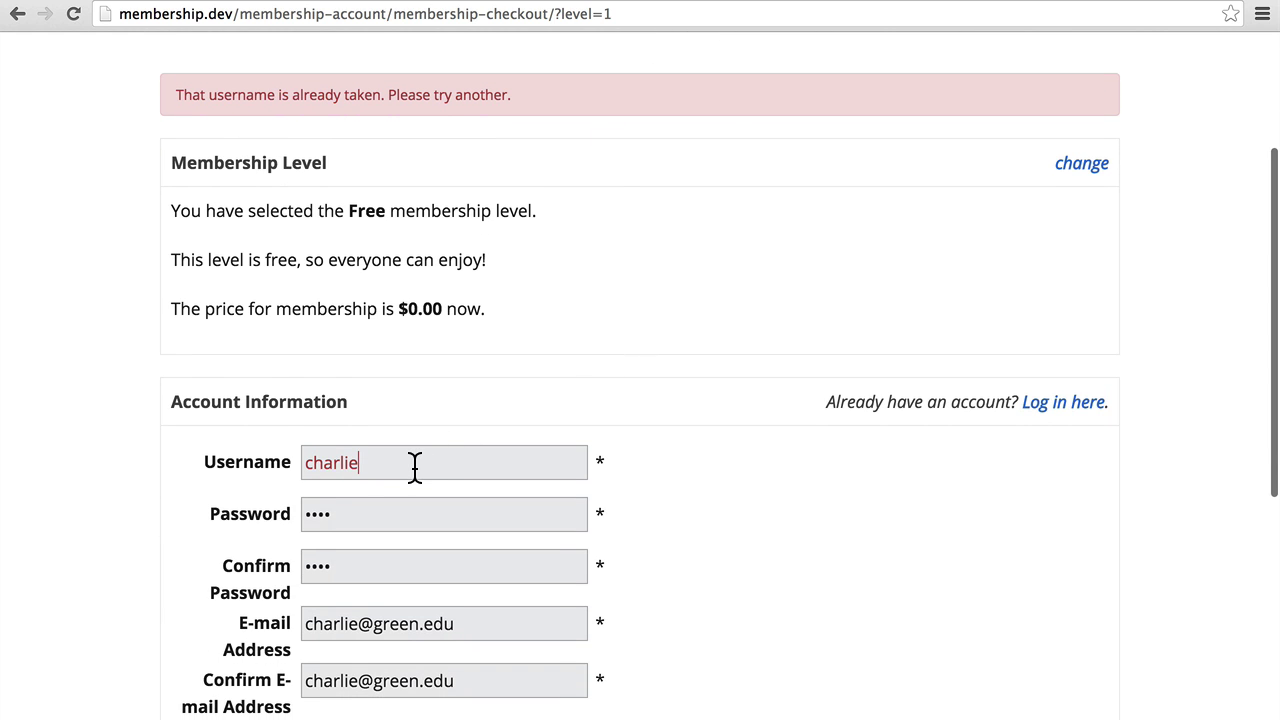
{"action": "type", "text": "_green"}
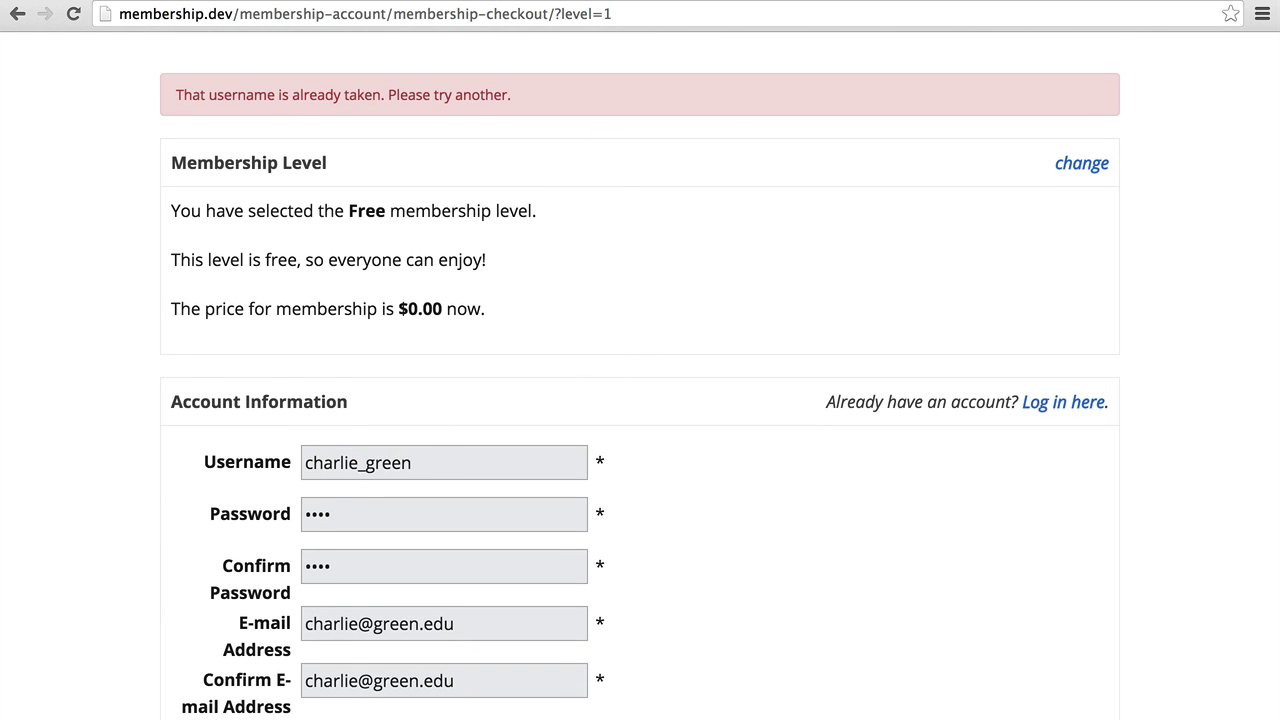
{"action": "scroll", "coordinate": [223, 560], "scroll_direction": "down", "scroll_amount": 7}
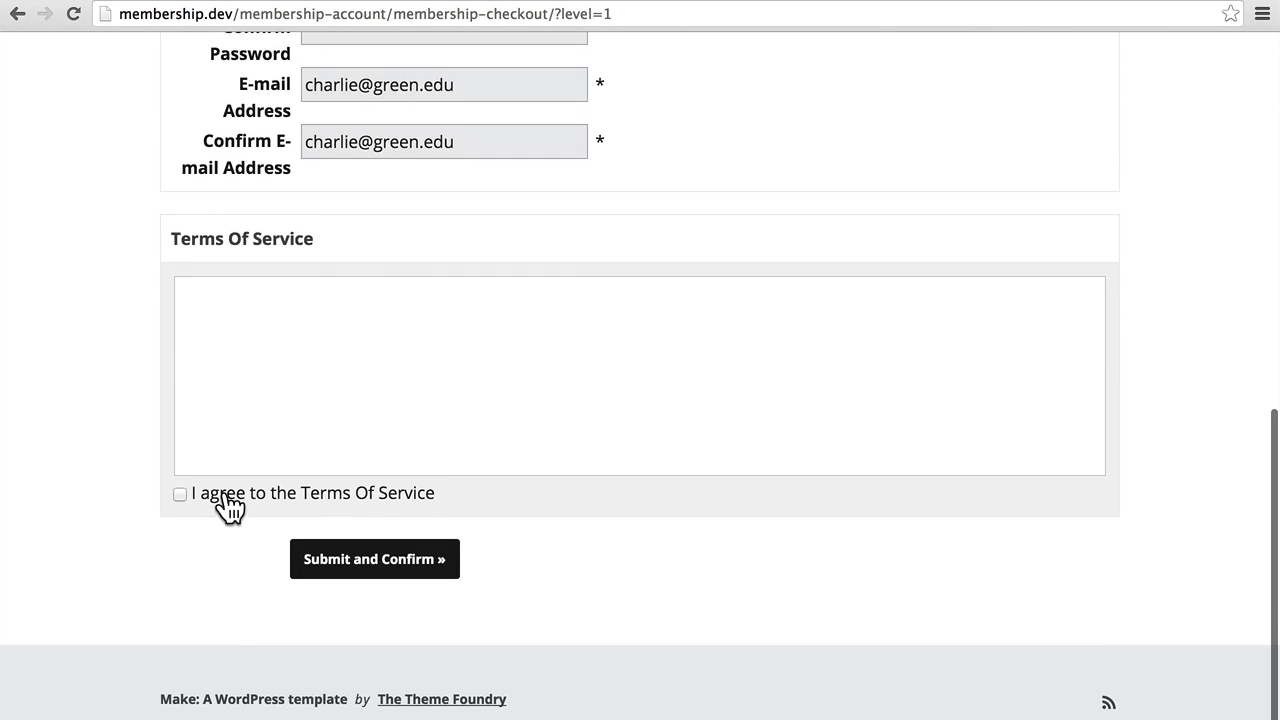
{"action": "left_click", "coordinate": [225, 497]}
{"action": "left_click", "coordinate": [333, 562]}
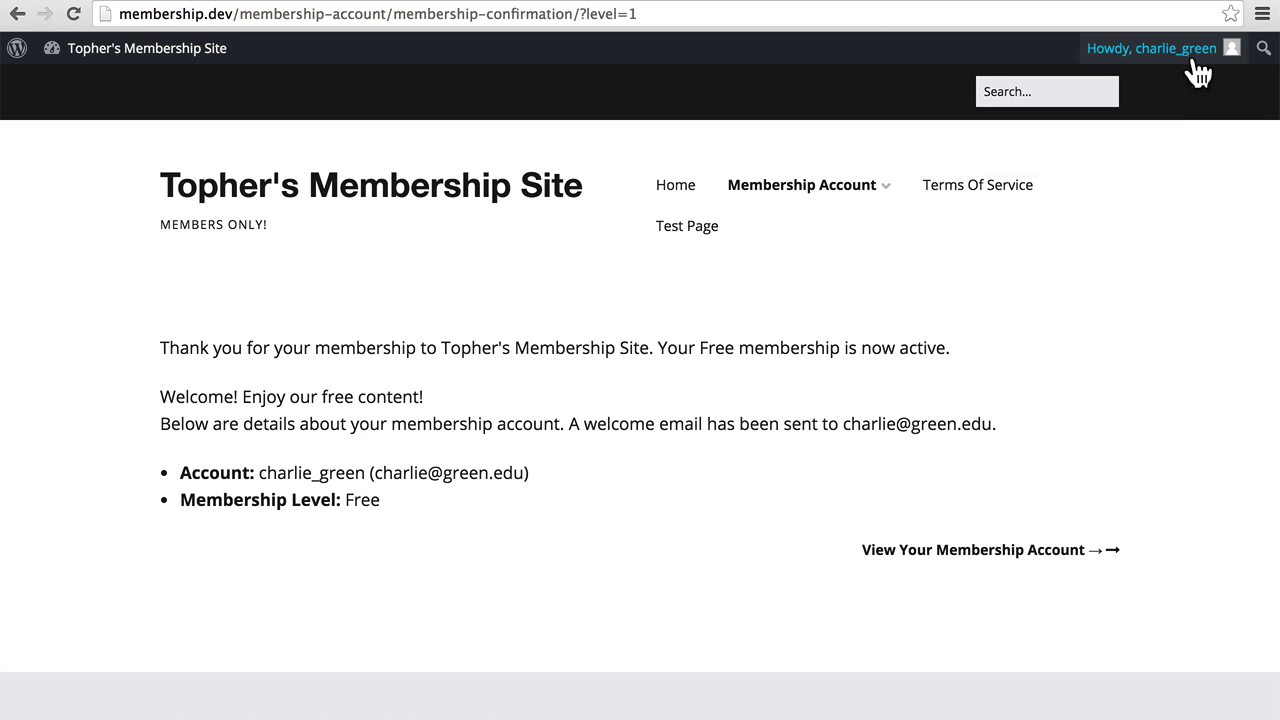
{"action": "mouse_move", "coordinate": [1194, 57]}
{"action": "left_click", "coordinate": [1120, 150]}
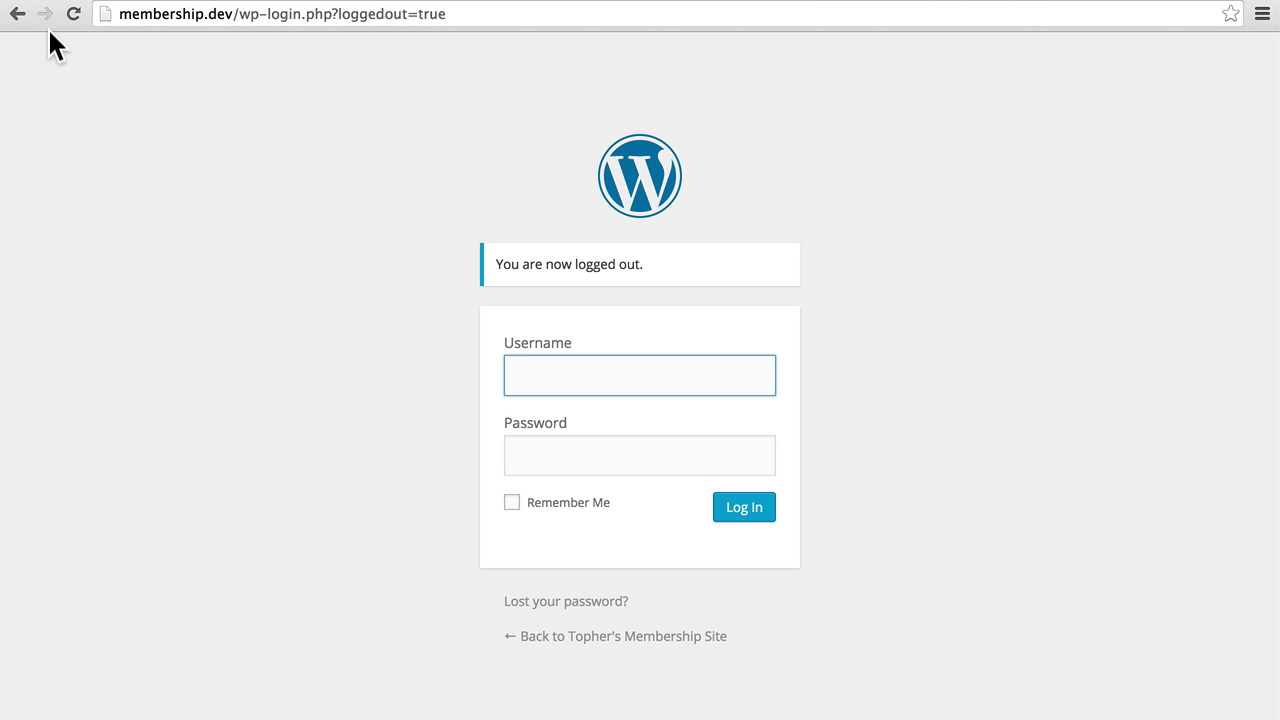
Return home via the Back history and select the $10/mo level from Membership Levels.
{"action": "right_click", "coordinate": [19, 20]}
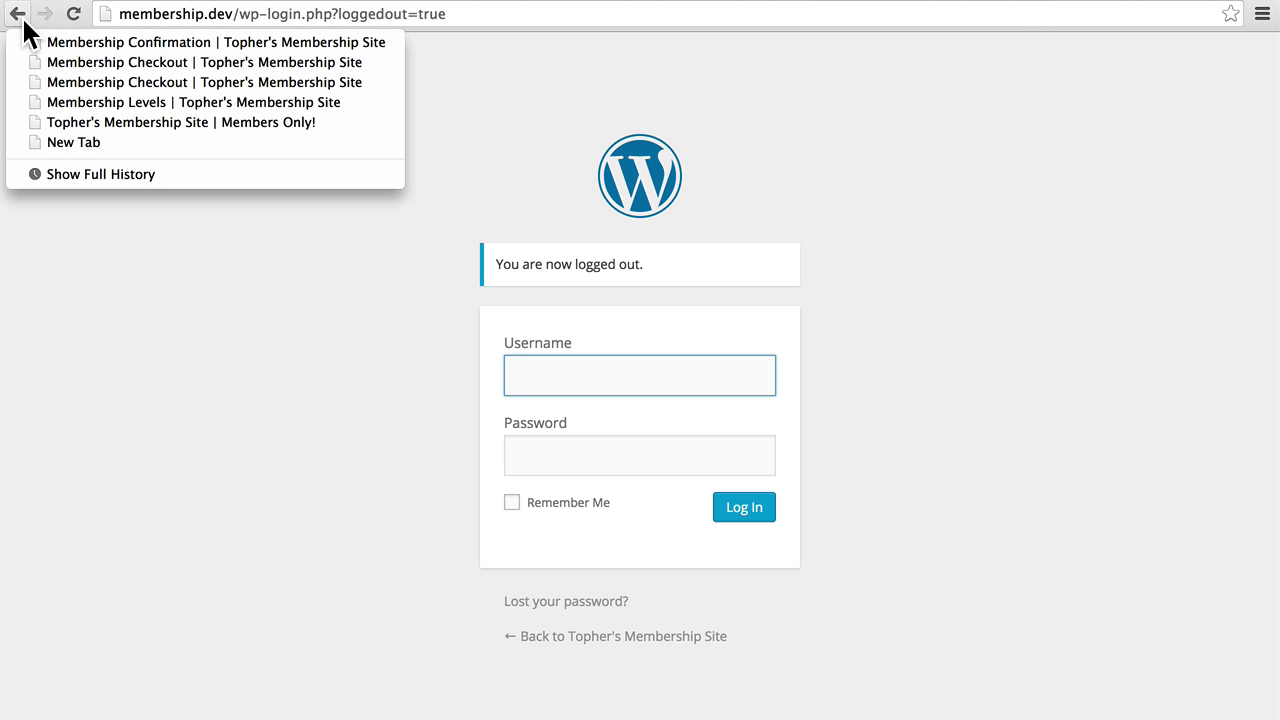
{"action": "left_click", "coordinate": [66, 124]}
{"action": "mouse_move", "coordinate": [812, 168]}
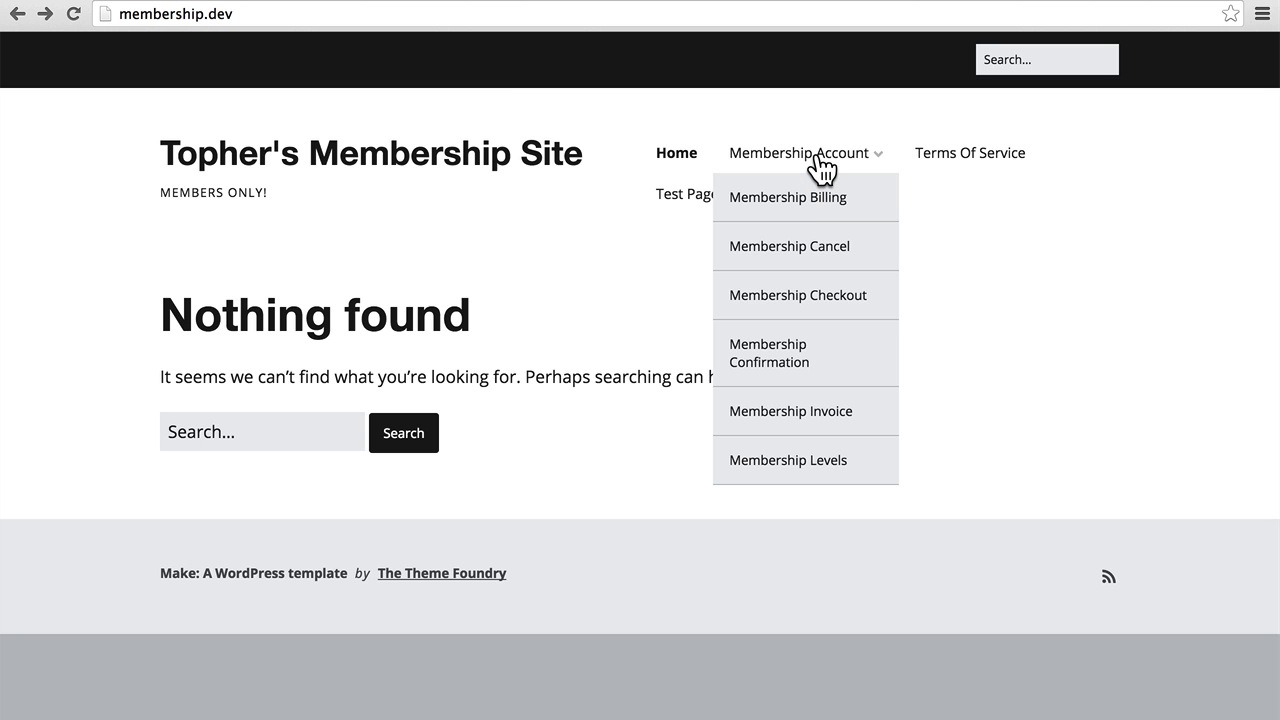
{"action": "left_click", "coordinate": [781, 463]}
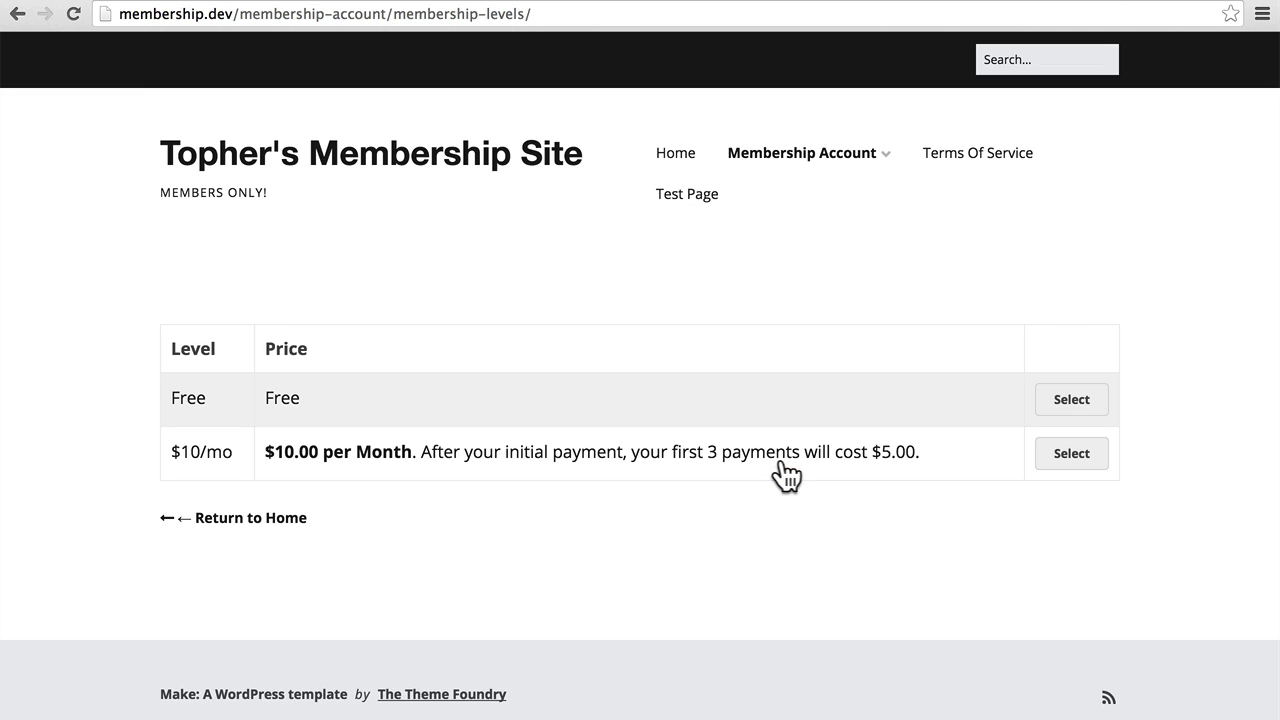
{"action": "left_click", "coordinate": [1046, 458]}
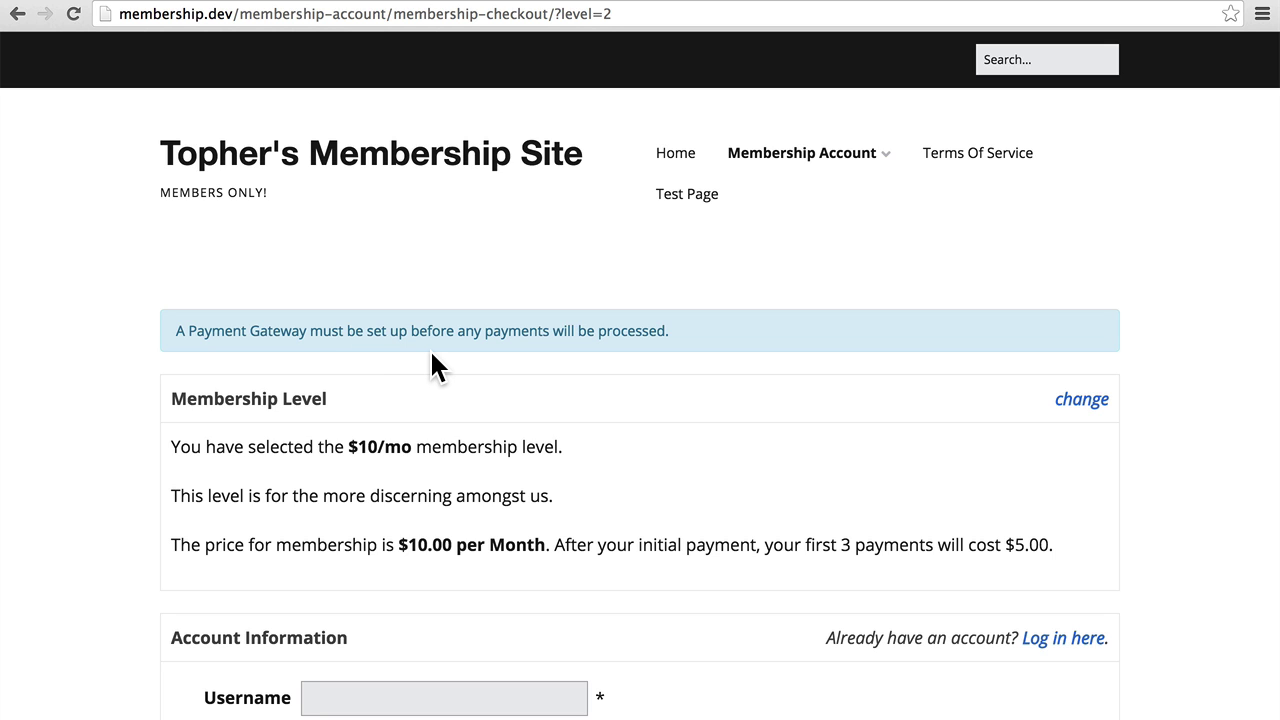
Enter the paid member's username, password, e-mail address and start the confirmation e-mail.
{"action": "scroll", "coordinate": [432, 353], "scroll_direction": "down", "scroll_amount": 5}
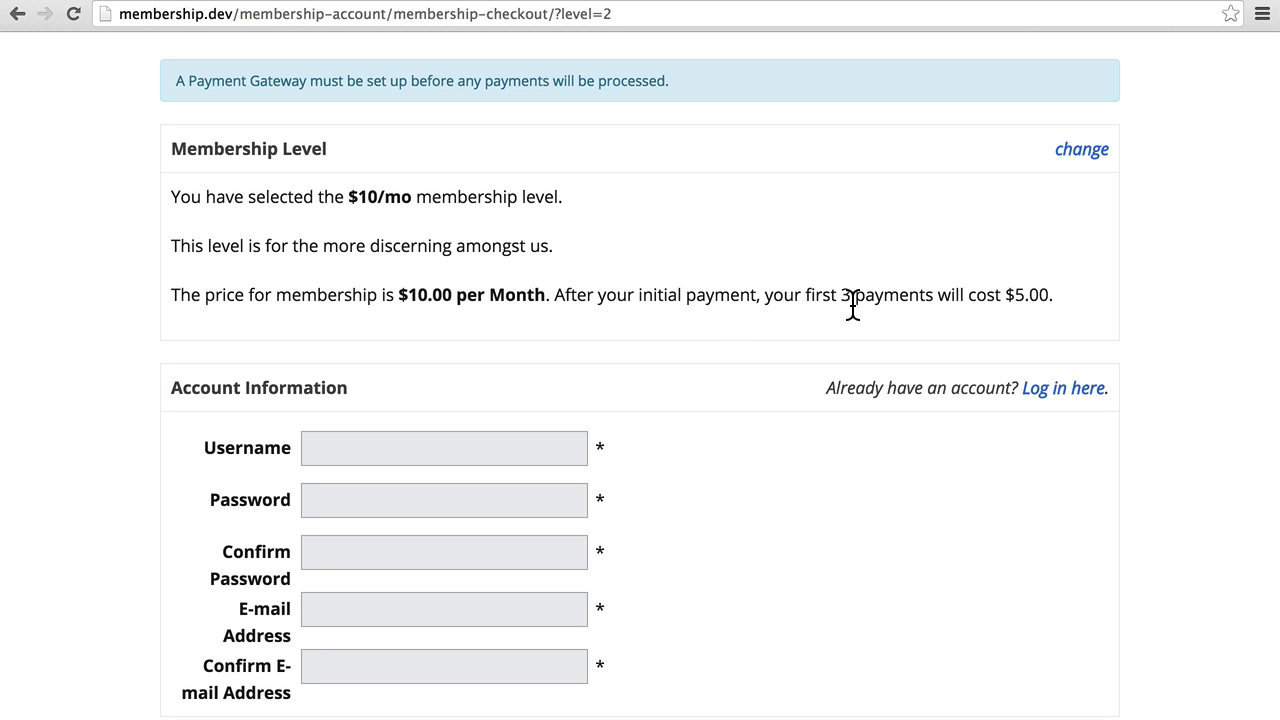
{"action": "scroll", "coordinate": [852, 306], "scroll_direction": "down", "scroll_amount": 5}
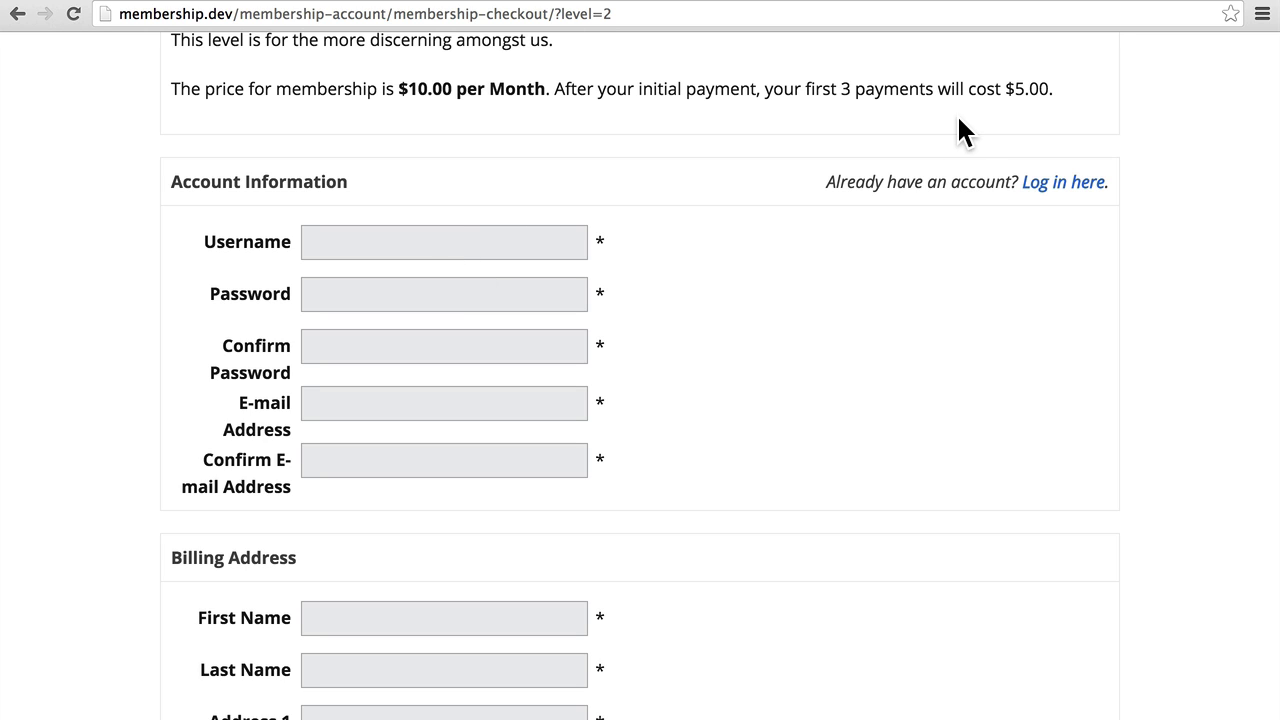
{"action": "left_click", "coordinate": [439, 244]}
{"action": "type", "text": "davidtest"}
{"action": "key", "text": "Tab"}
{"action": "type", "text": "test"}
{"action": "key", "text": "Tab"}
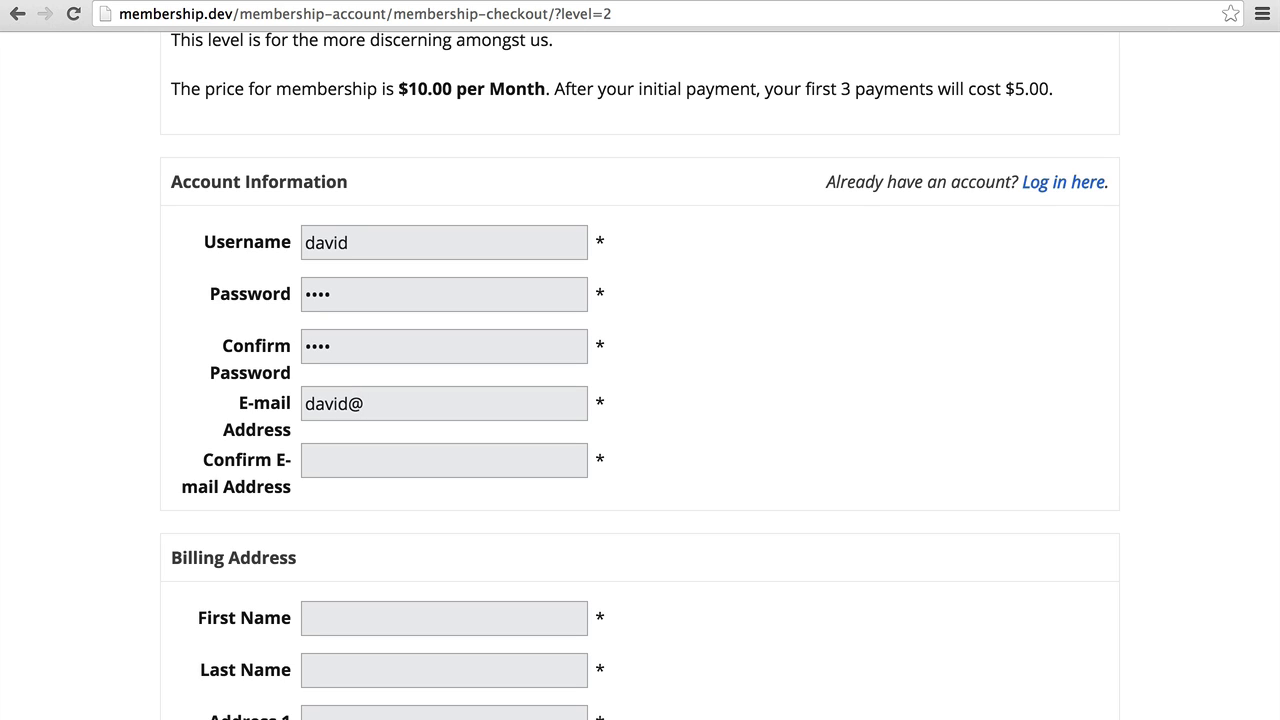
{"action": "left_click", "coordinate": [306, 460]}
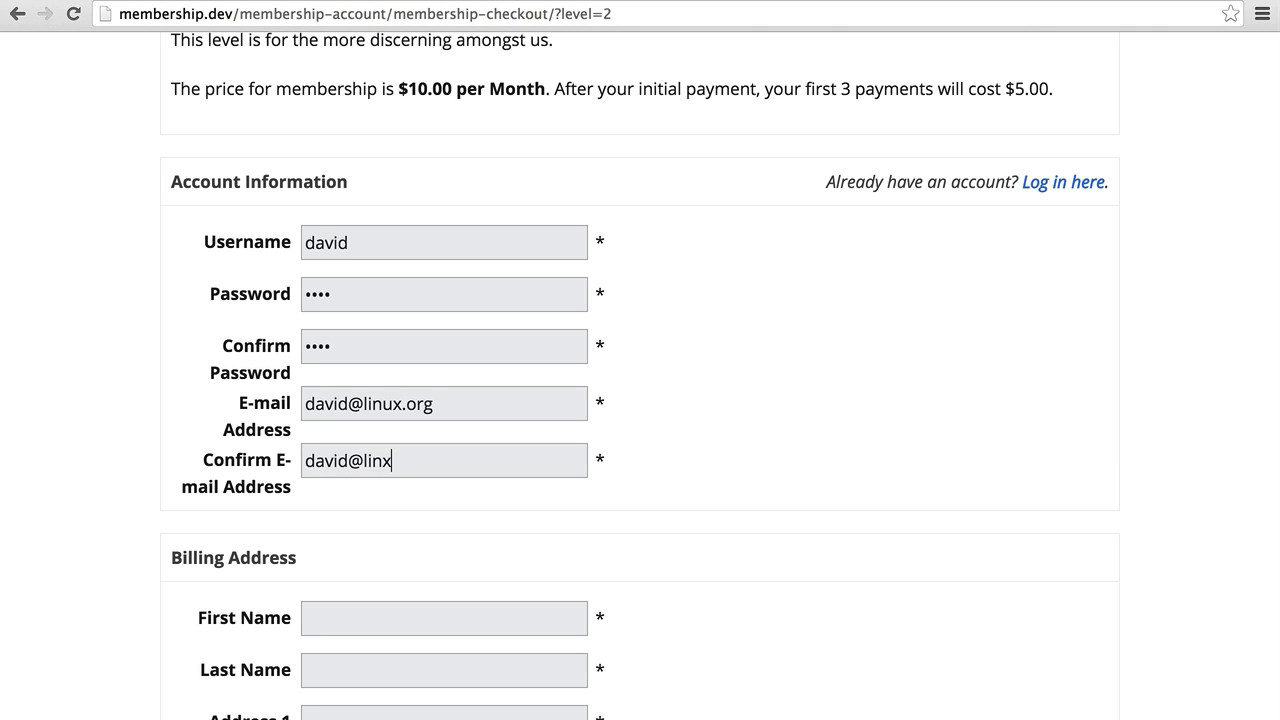
Finish the confirmation e-mail and enter the member's billing first and last name.
{"action": "type", "text": "ux.org"}
{"action": "scroll", "coordinate": [640, 400], "scroll_direction": "down", "scroll_amount": 8}
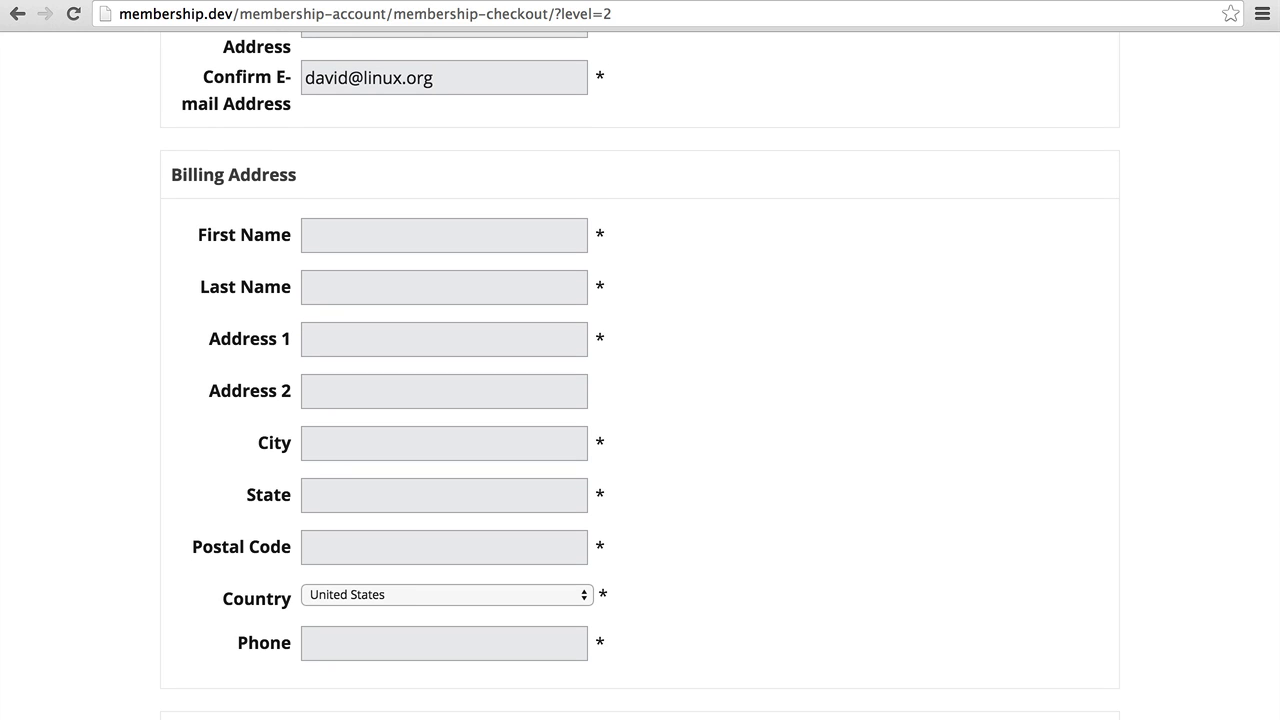
{"action": "left_click", "coordinate": [396, 240]}
{"action": "type", "text": "David"}
{"action": "key", "text": "Tab"}
{"action": "type", "text": "Penguin"}
{"action": "key", "text": "Tab"}
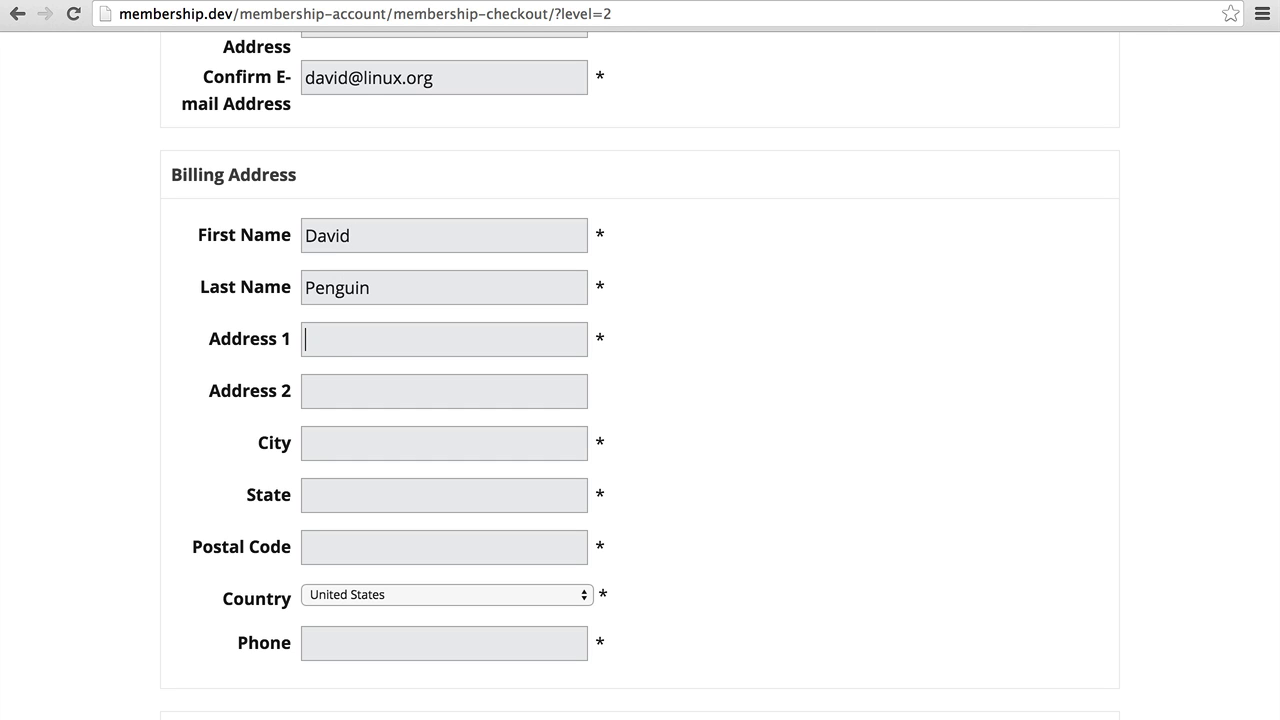
Fill the street, city, state, postal code and phone from the saved address suggestion.
{"action": "type", "text": "1234"}
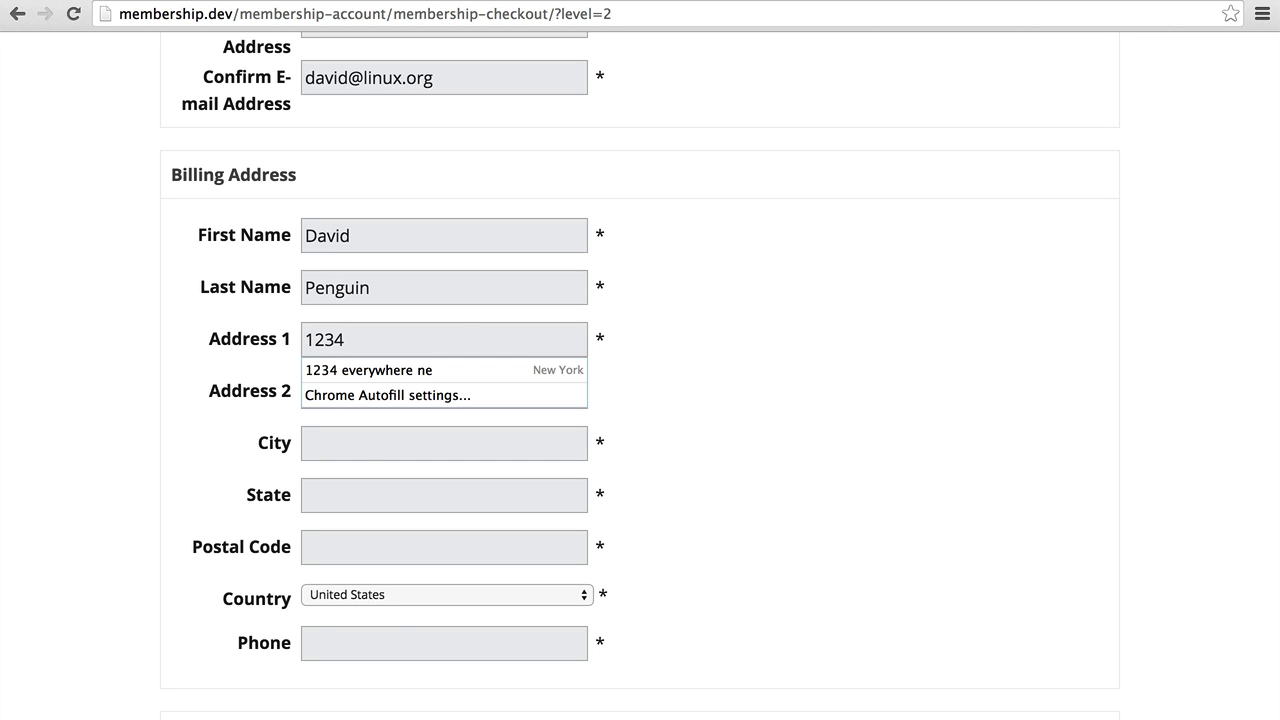
{"action": "key", "text": "Down"}
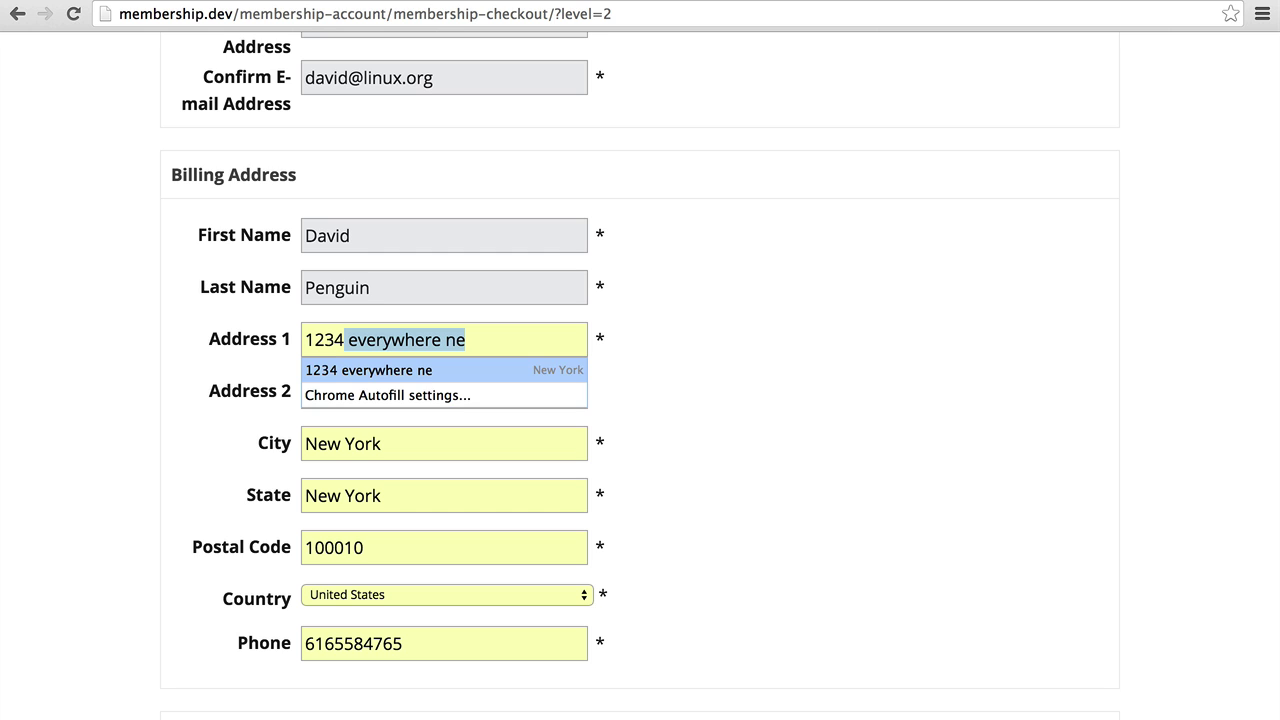
{"action": "key", "text": "Return"}
{"action": "scroll", "coordinate": [640, 400], "scroll_direction": "down", "scroll_amount": 3}
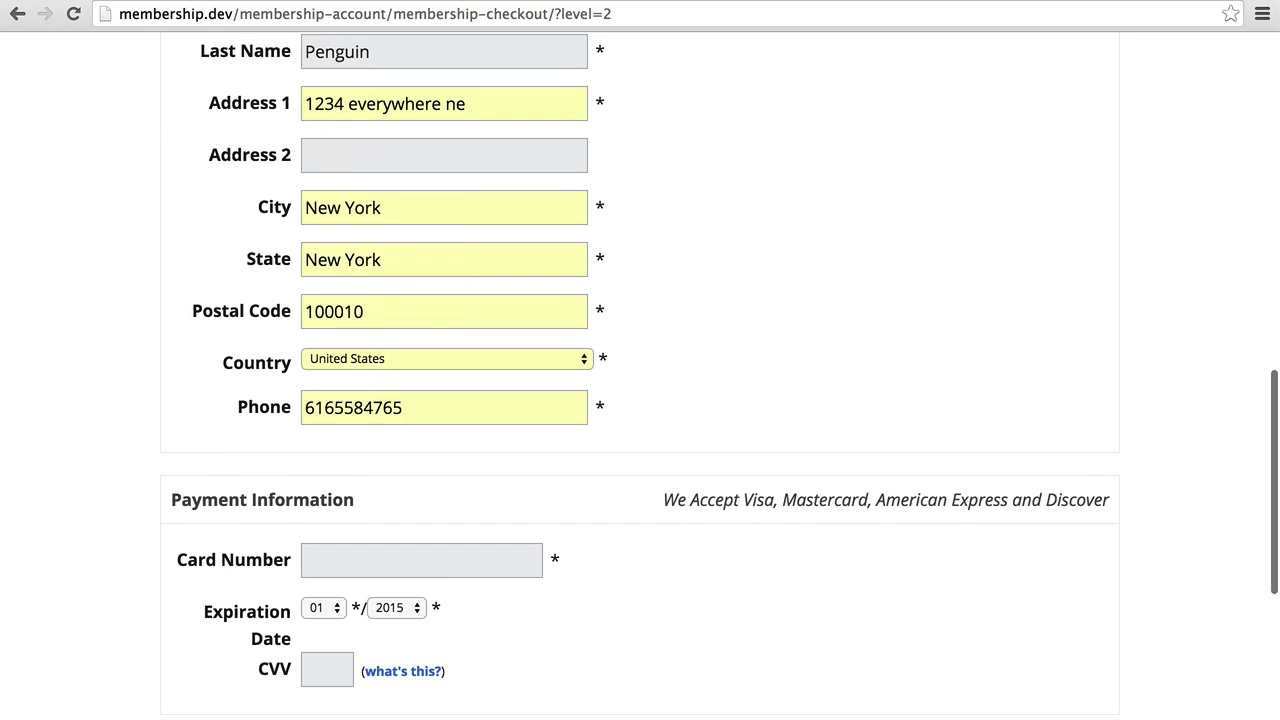
{"action": "scroll", "coordinate": [640, 400], "scroll_direction": "down", "scroll_amount": 5}
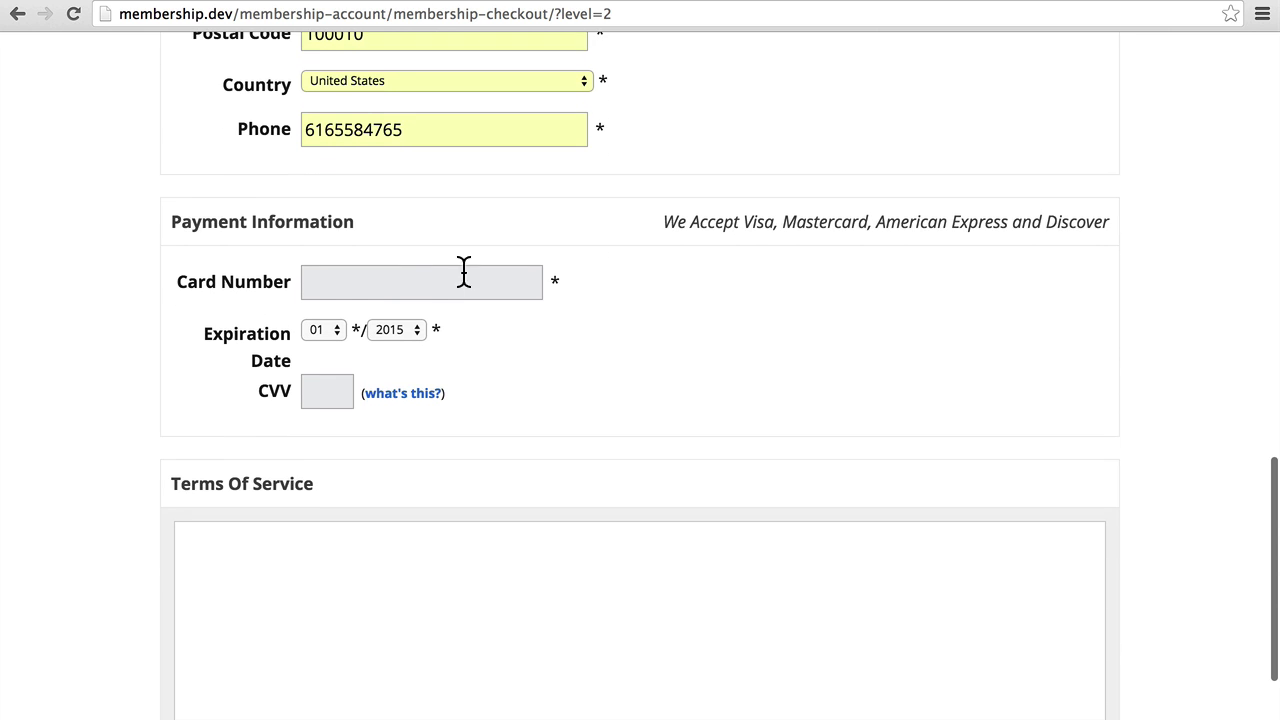
{"action": "left_click", "coordinate": [410, 282]}
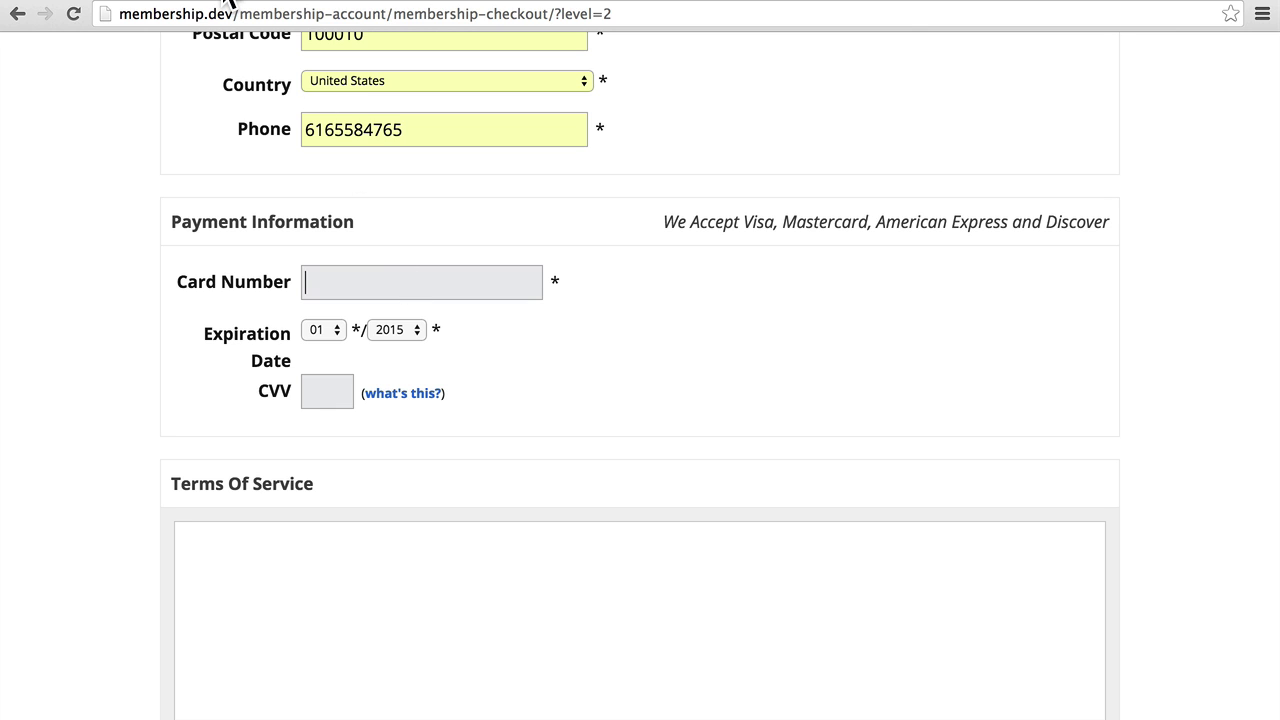
Search Google for 'stripe test cards' in a private browser window.
{"action": "key", "text": "super+shift+n"}
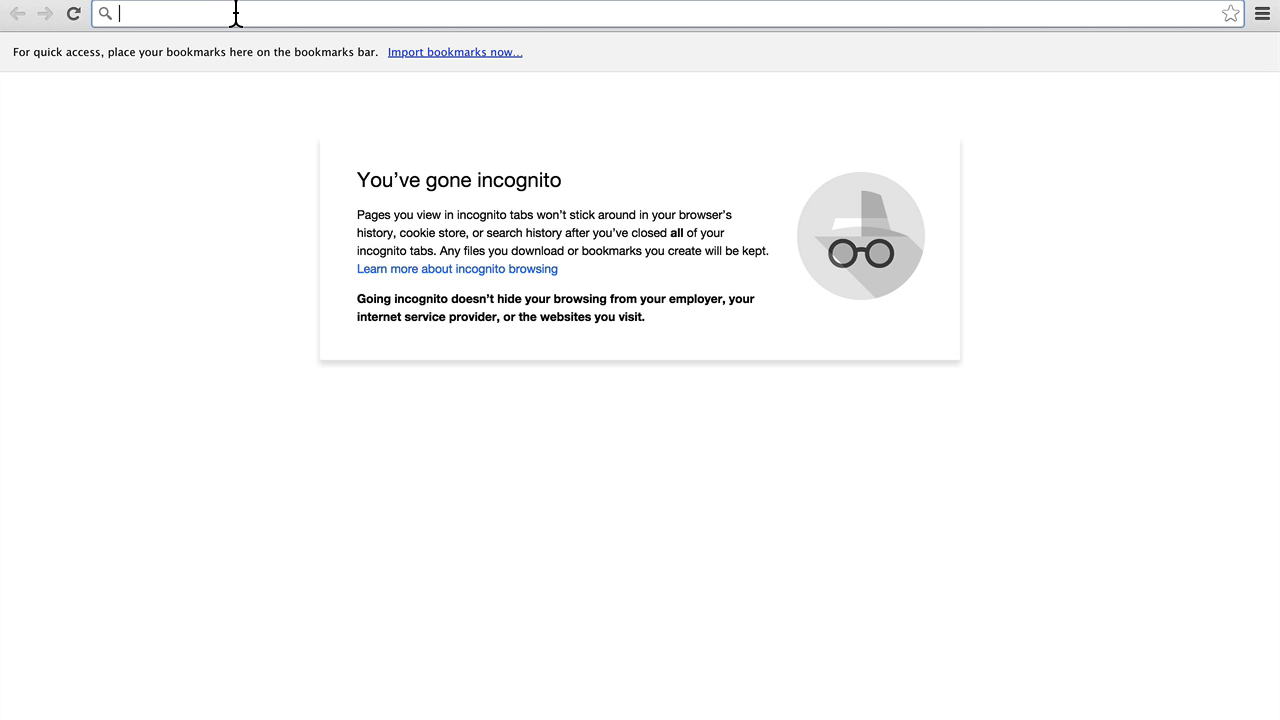
{"action": "type", "text": "stripe t"}
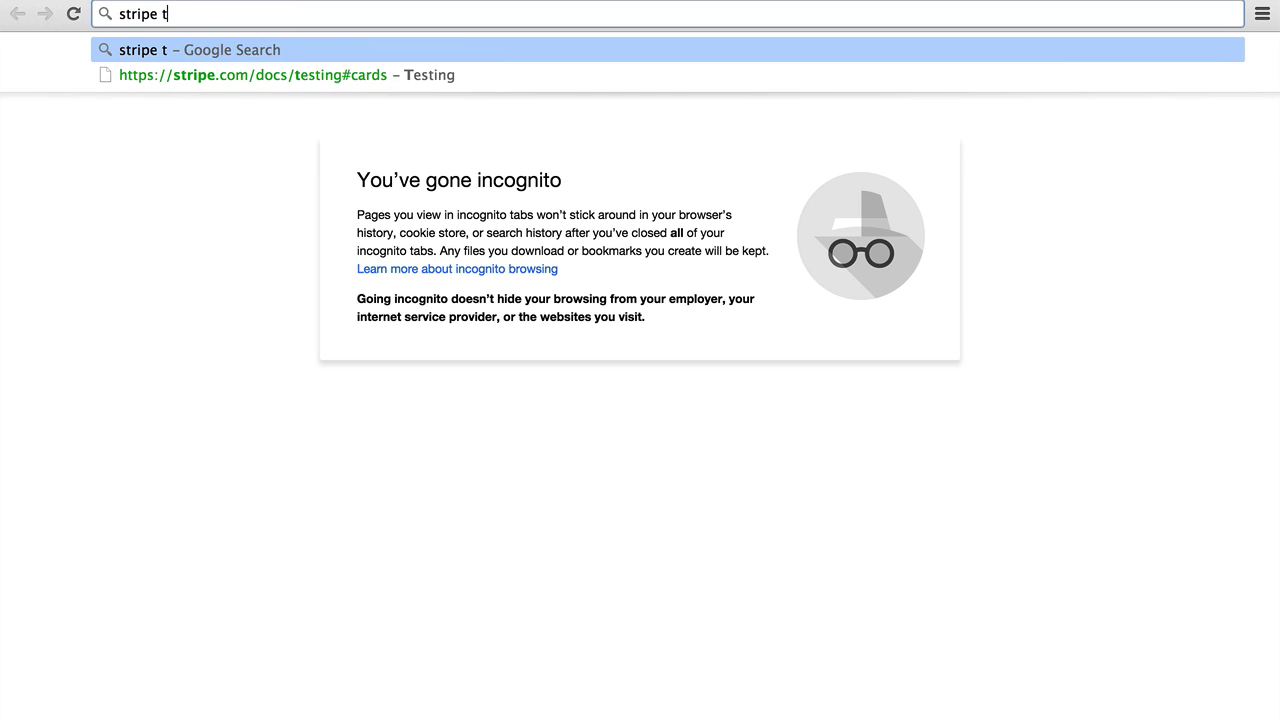
{"action": "type", "text": "est cards"}
{"action": "key", "text": "Return"}
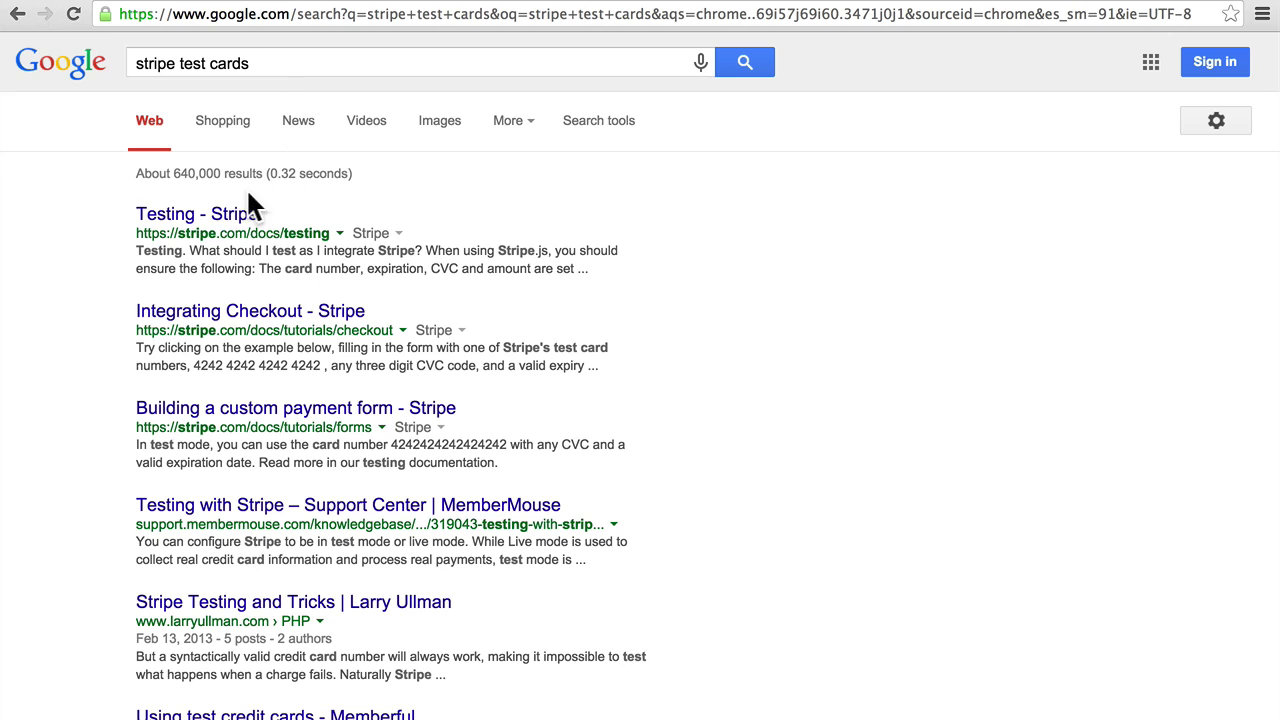
{"action": "left_click", "coordinate": [218, 222]}
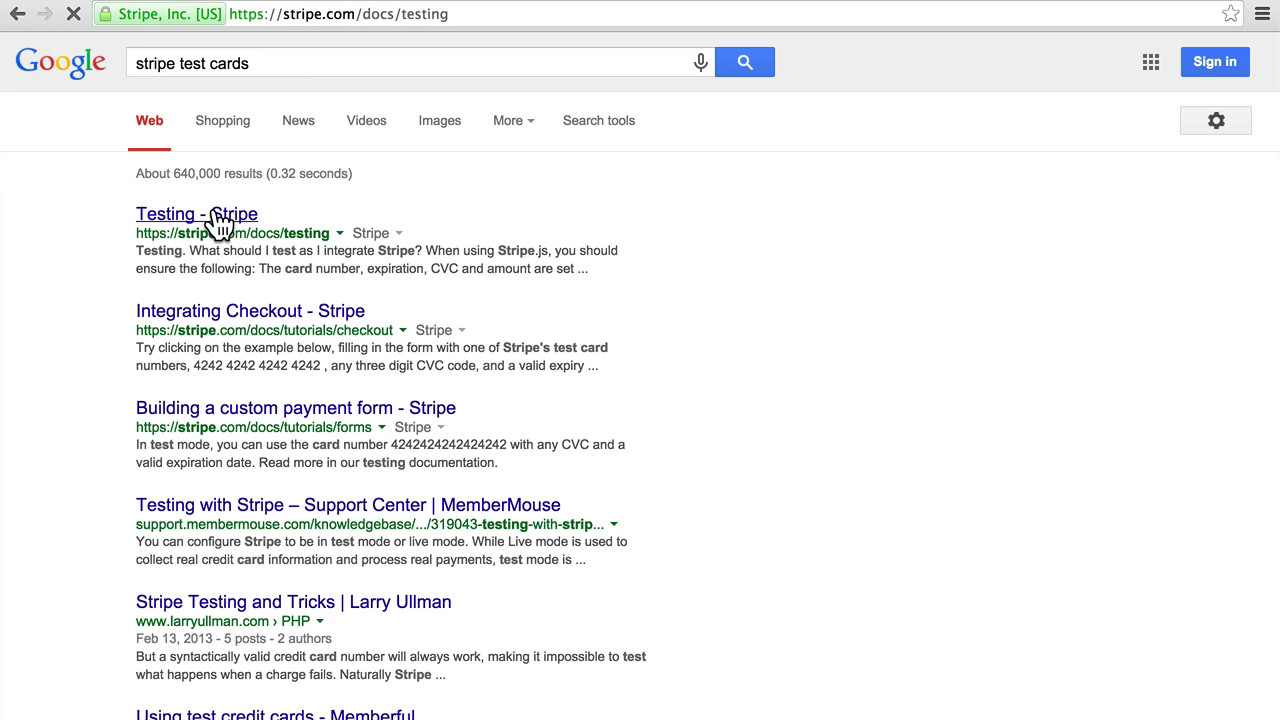
{"action": "scroll", "coordinate": [676, 222], "scroll_direction": "down", "scroll_amount": 7}
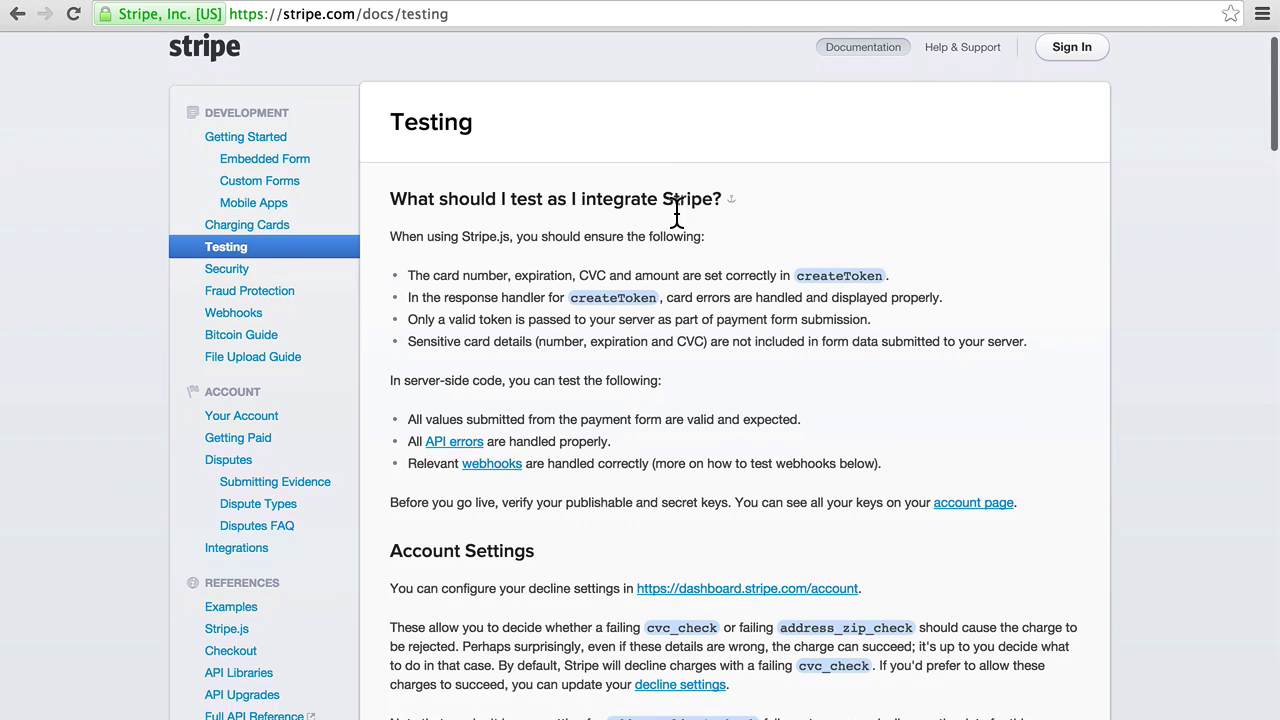
{"action": "scroll", "coordinate": [676, 222], "scroll_direction": "down", "scroll_amount": 5}
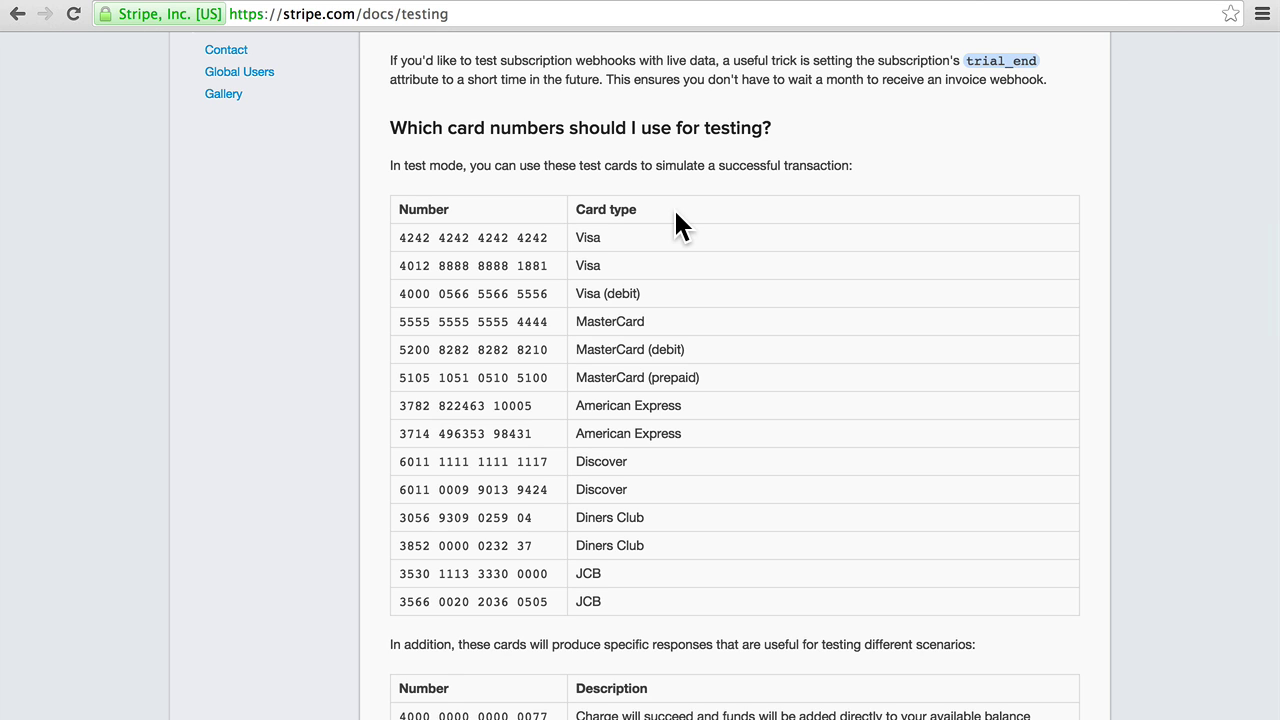
{"action": "triple_click", "coordinate": [525, 240]}
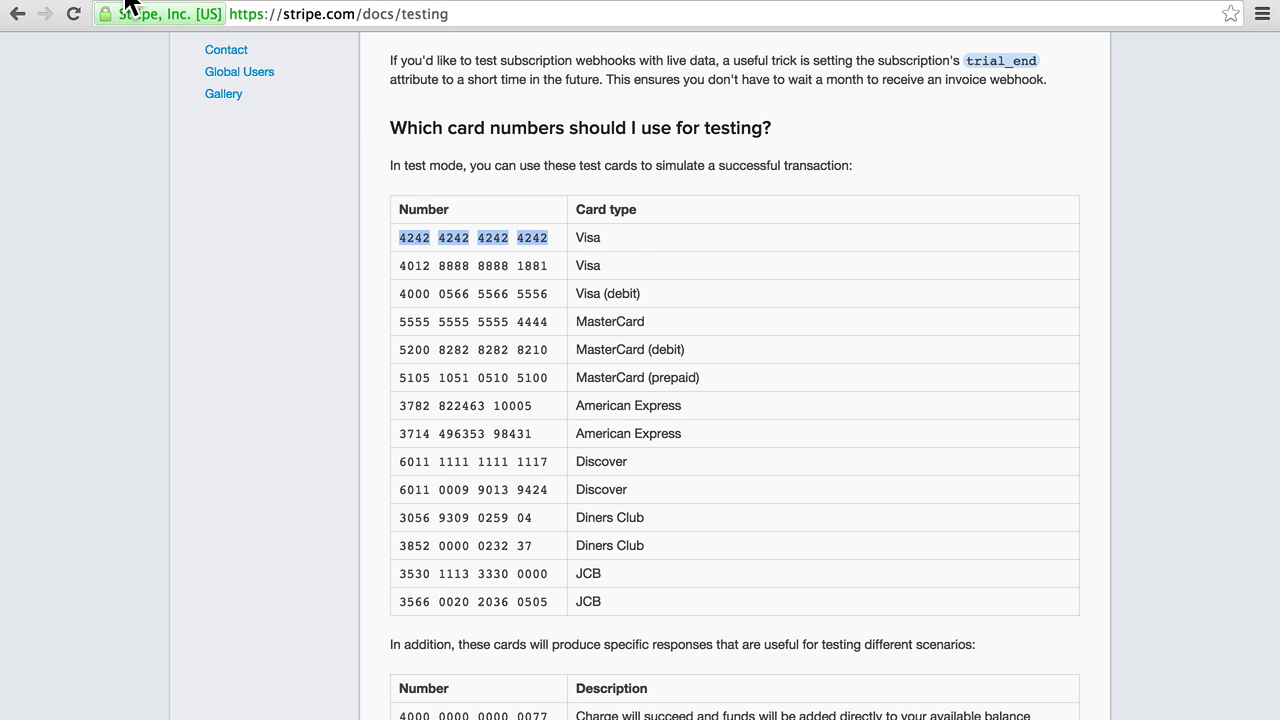
{"action": "key", "text": "ctrl+Tab"}
Paste the Visa test card number and set the expiration year to 2016.
{"action": "left_click", "coordinate": [357, 285]}
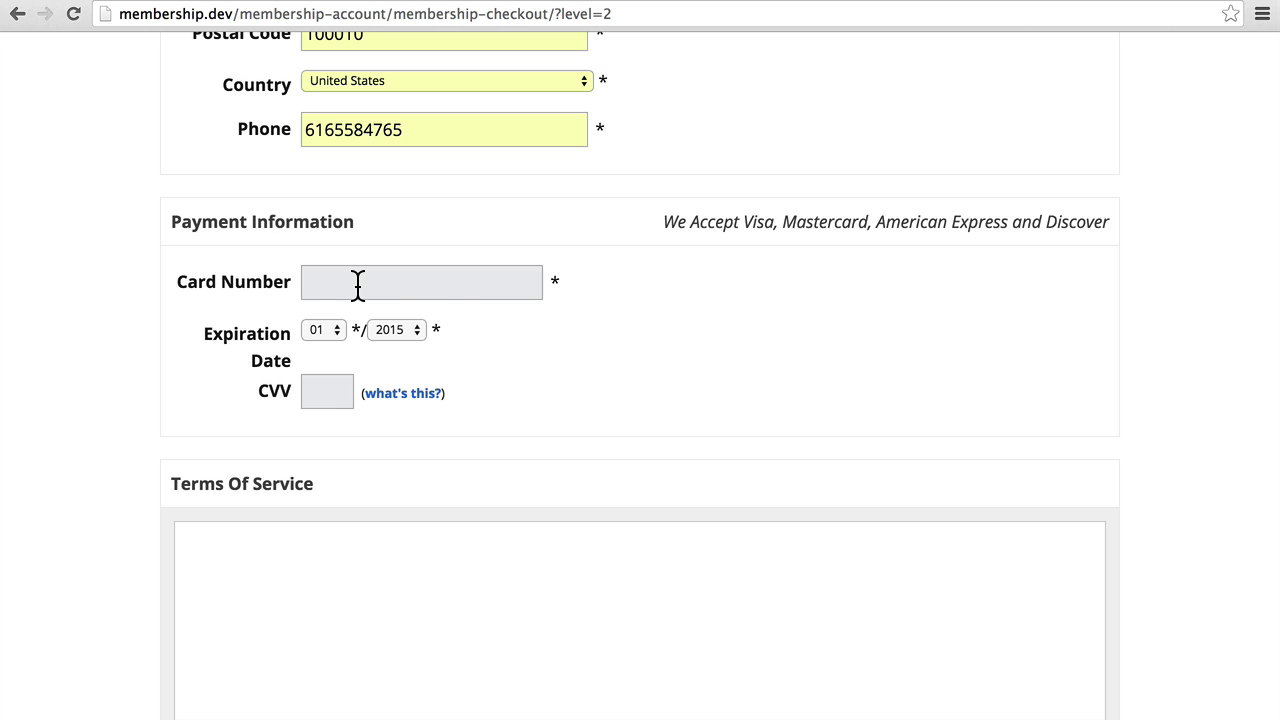
{"action": "key", "text": "super+v"}
{"action": "left_click", "coordinate": [387, 329]}
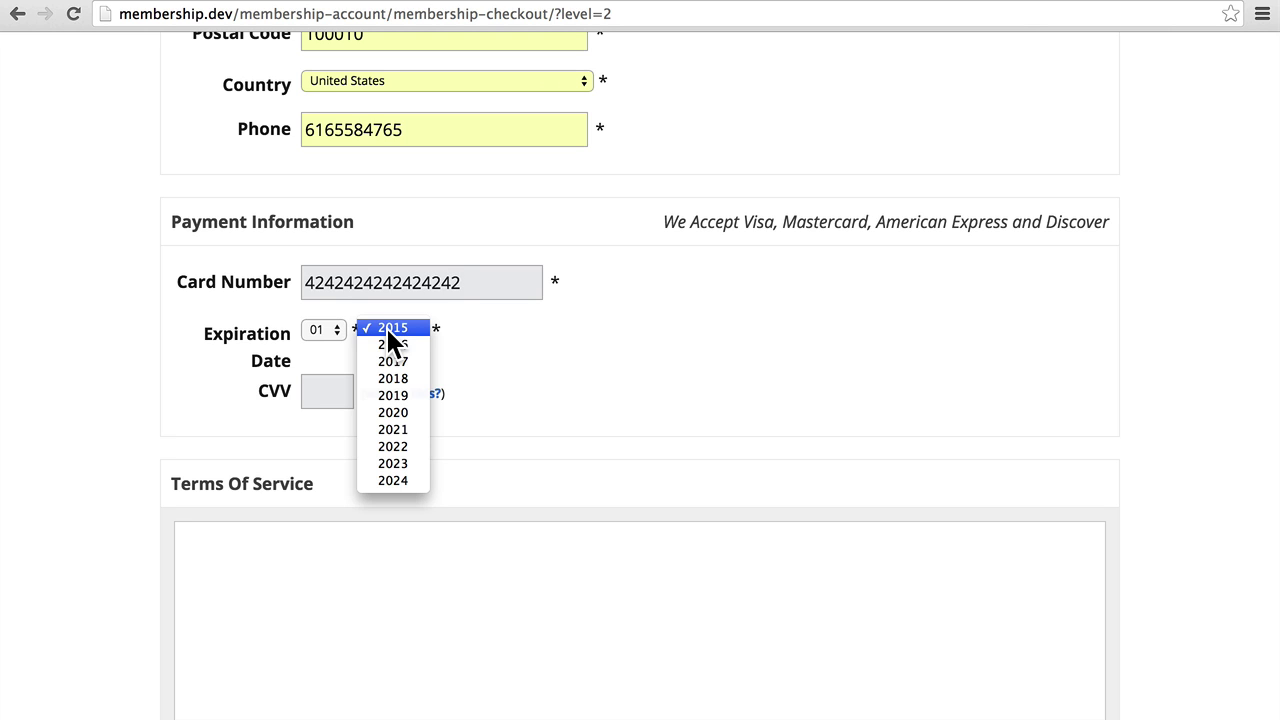
{"action": "left_click", "coordinate": [392, 345]}
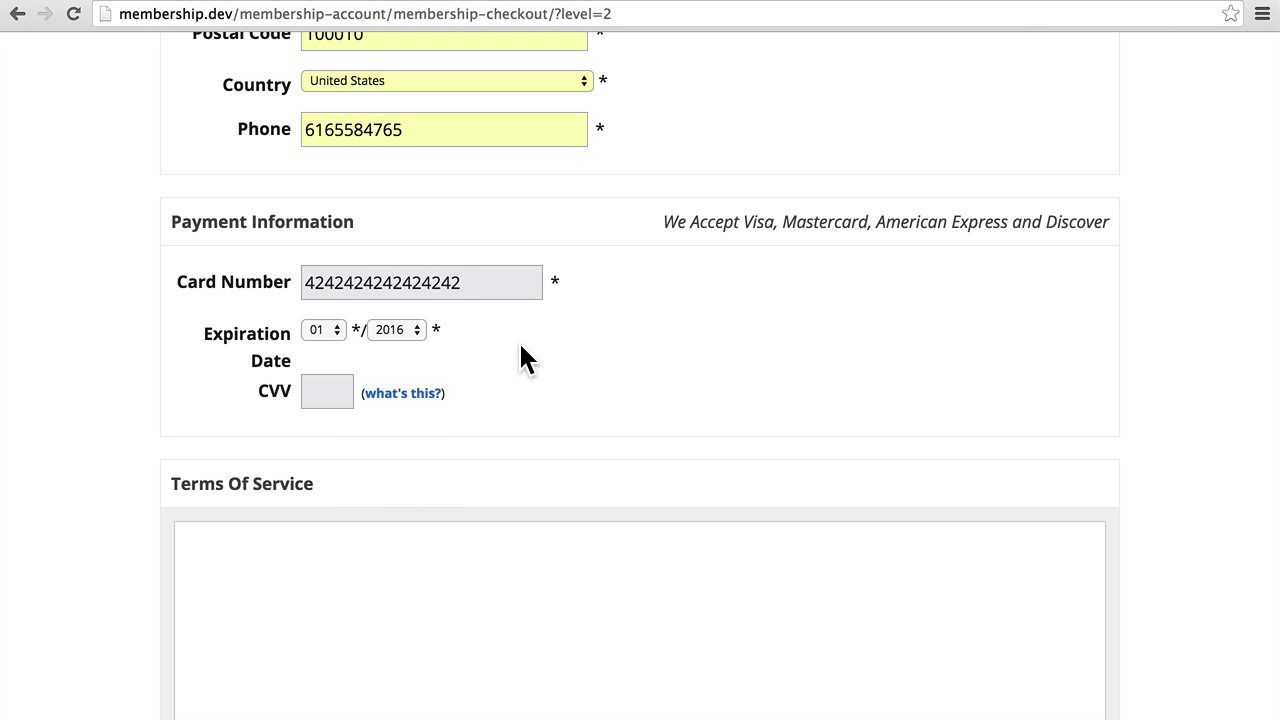
{"action": "left_click", "coordinate": [336, 393]}
{"action": "type", "text": "767"}
{"action": "scroll", "coordinate": [587, 357], "scroll_direction": "down", "scroll_amount": 5}
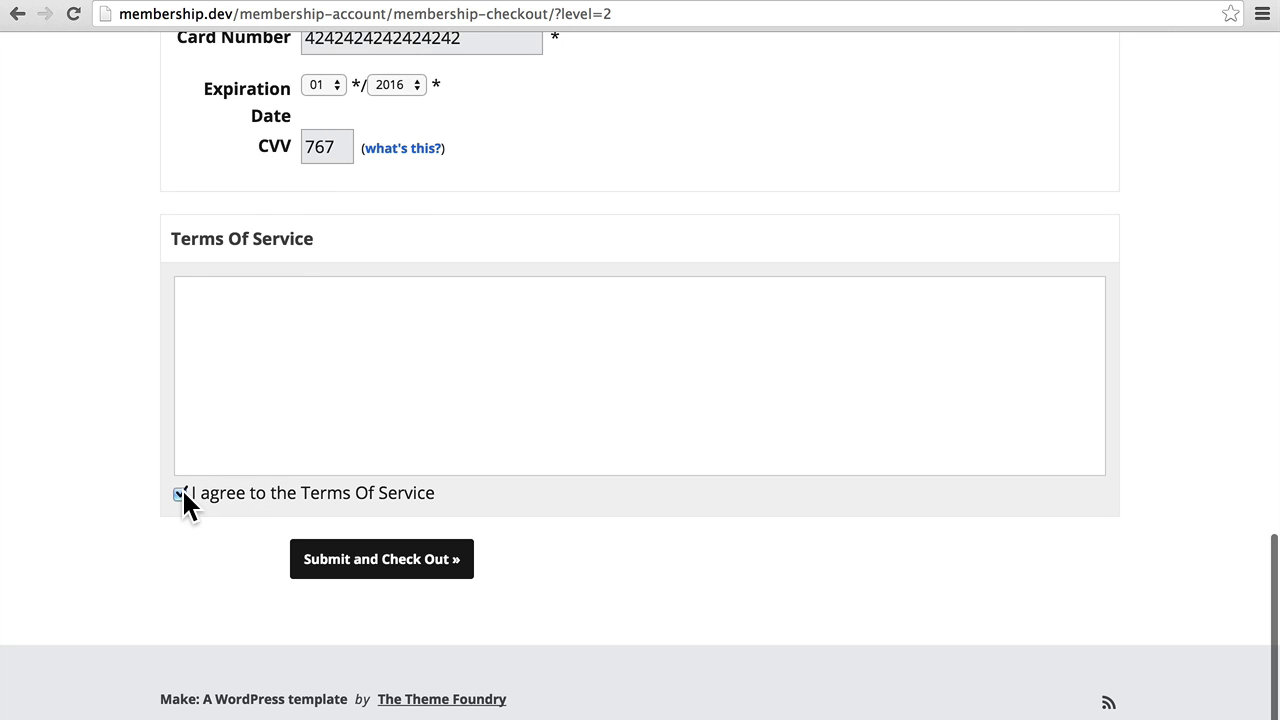
{"action": "left_click", "coordinate": [333, 560]}
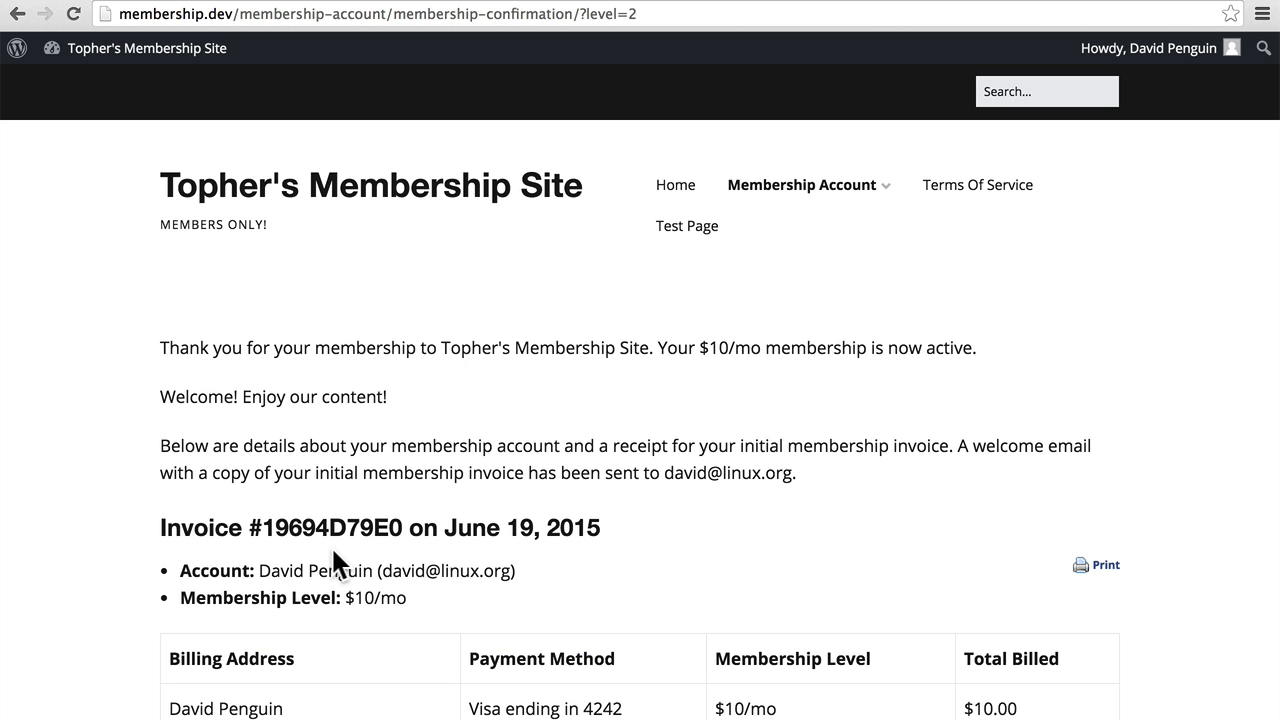
Scroll through the receipt showing the $10/mo level, Visa ending 4242 and $10.00 total.
{"action": "scroll", "coordinate": [648, 545], "scroll_direction": "down", "scroll_amount": 3}
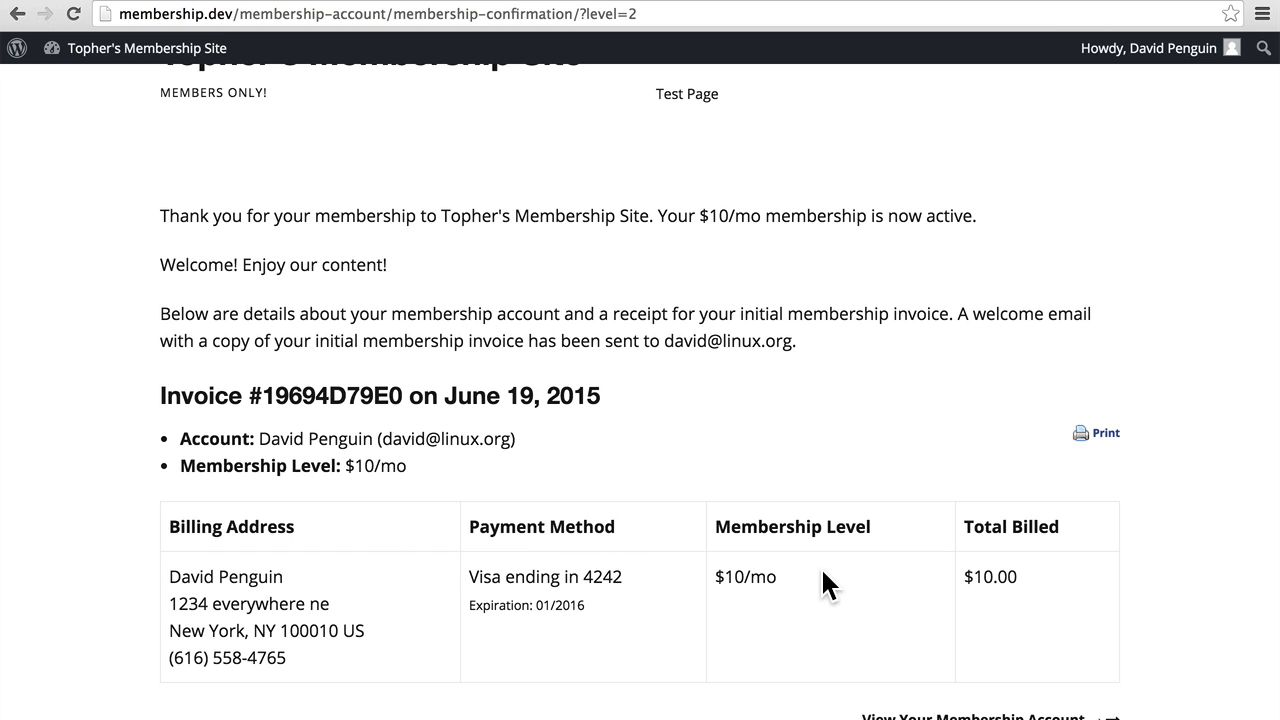
{"action": "scroll", "coordinate": [820, 566], "scroll_direction": "down", "scroll_amount": 3}
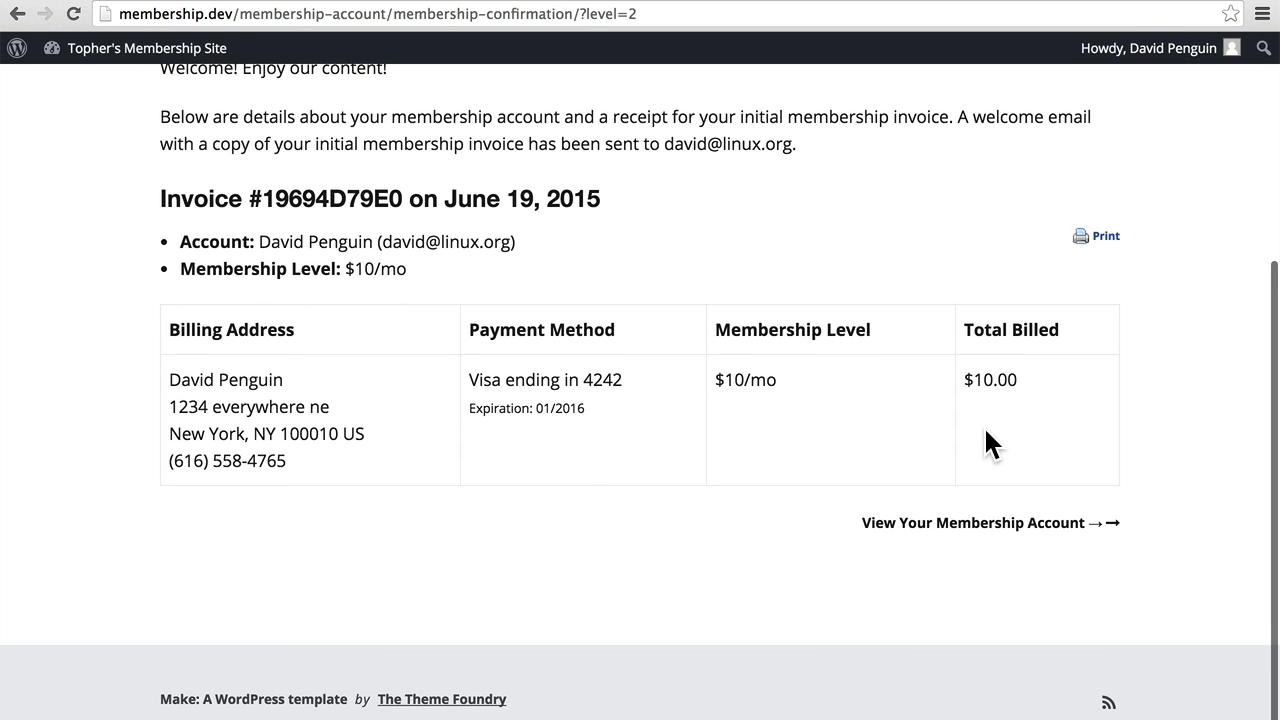
Go to the membership account page and scroll down to Past Invoices.
{"action": "left_click", "coordinate": [966, 530]}
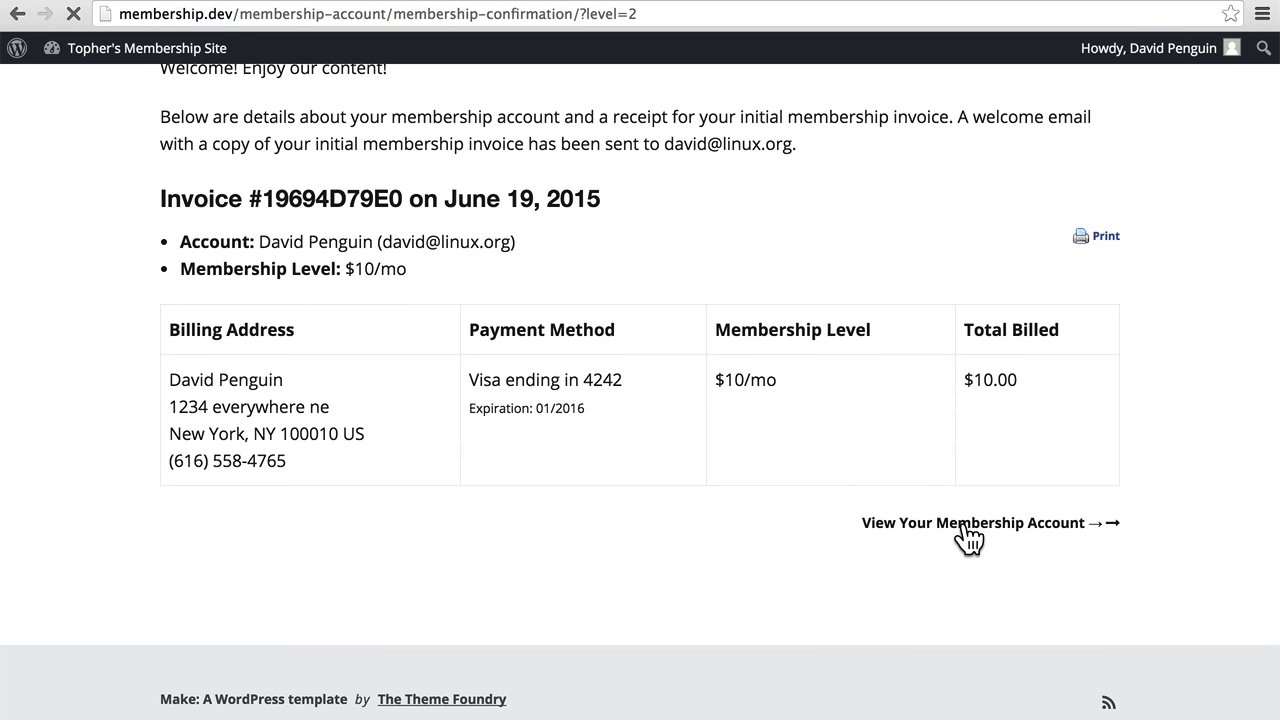
{"action": "scroll", "coordinate": [968, 538], "scroll_direction": "down", "scroll_amount": 3}
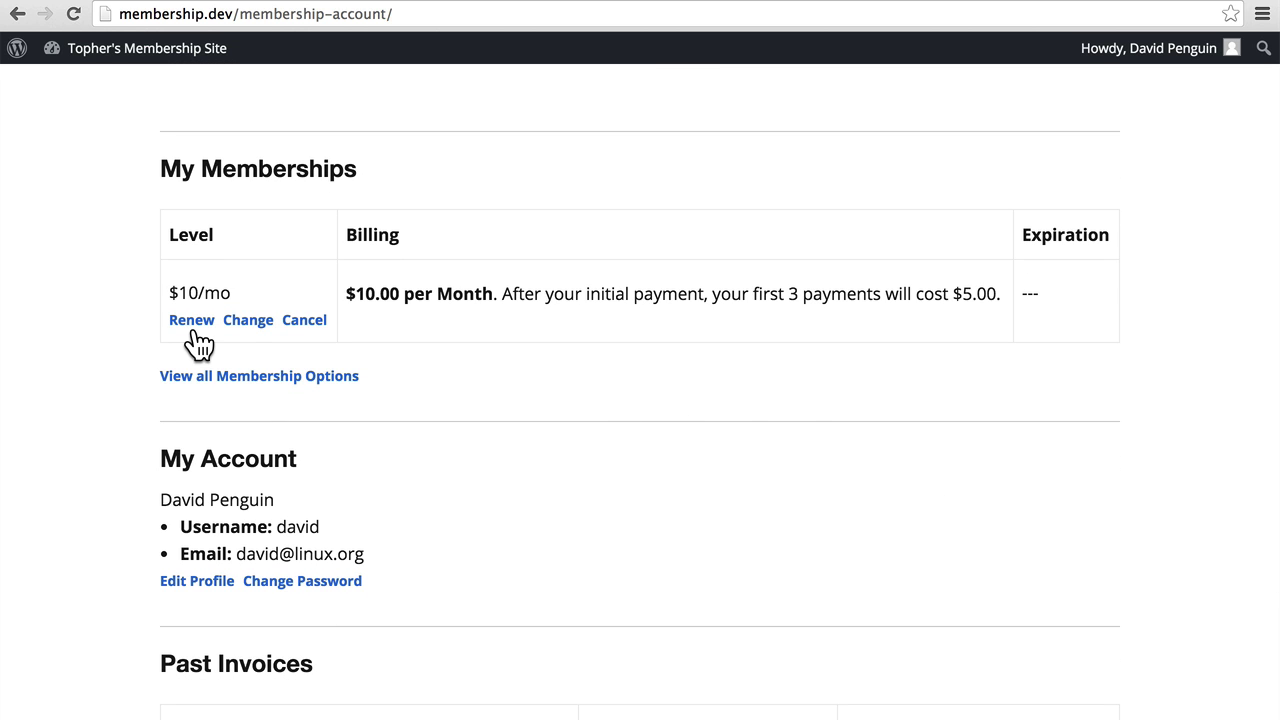
{"action": "scroll", "coordinate": [477, 335], "scroll_direction": "down", "scroll_amount": 2}
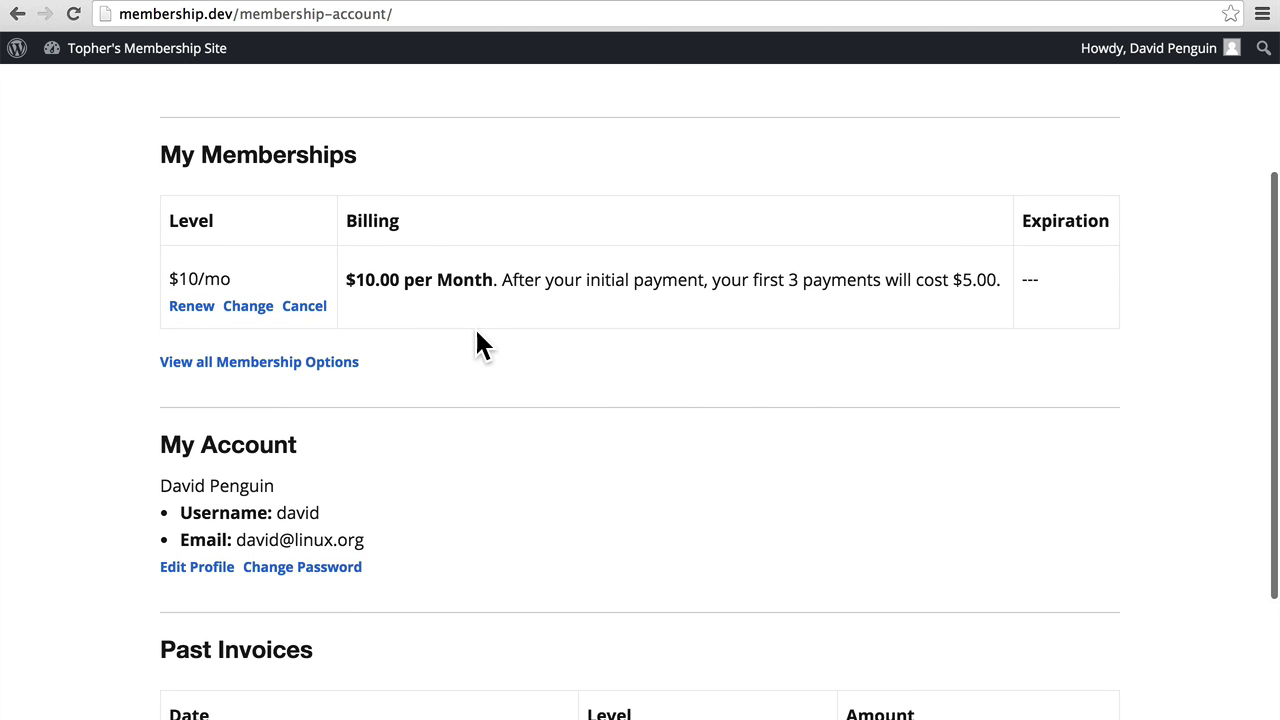
{"action": "scroll", "coordinate": [476, 333], "scroll_direction": "down", "scroll_amount": 2}
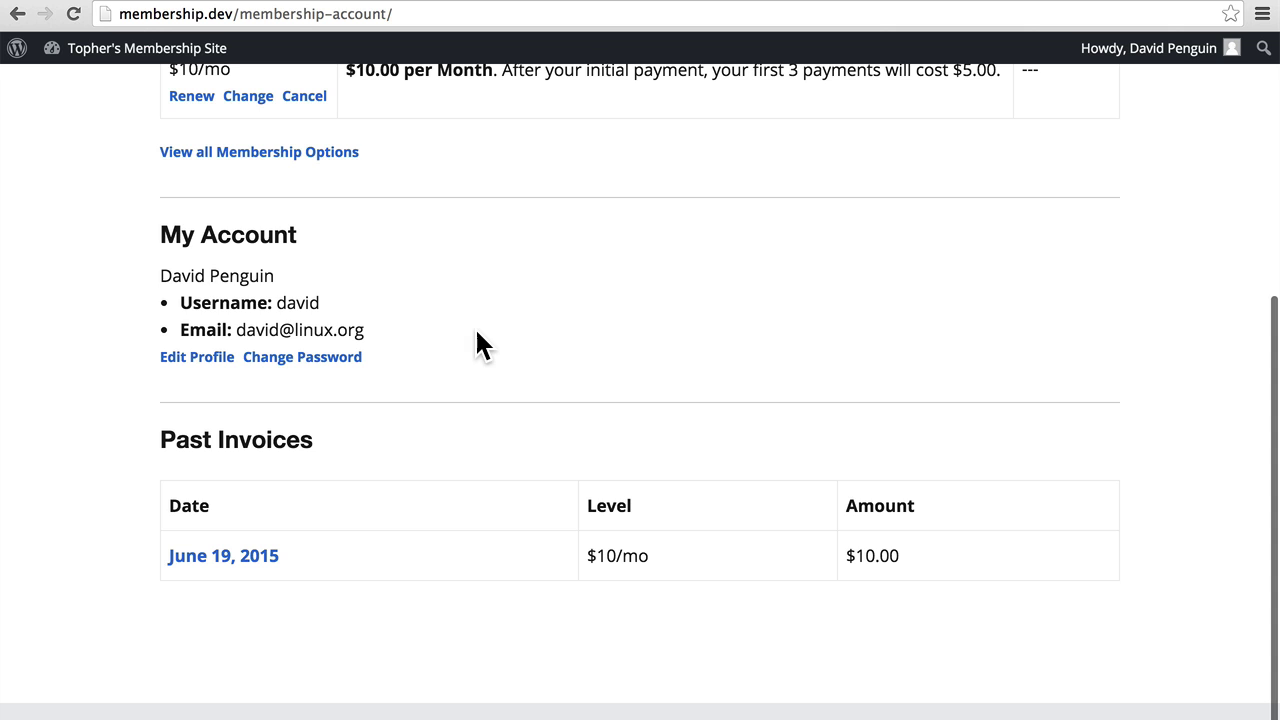
View the June 19, 2015 invoice for $10.00 billed to Visa 4242.
{"action": "left_click", "coordinate": [230, 568]}
{"action": "scroll", "coordinate": [654, 531], "scroll_direction": "down", "scroll_amount": 1}
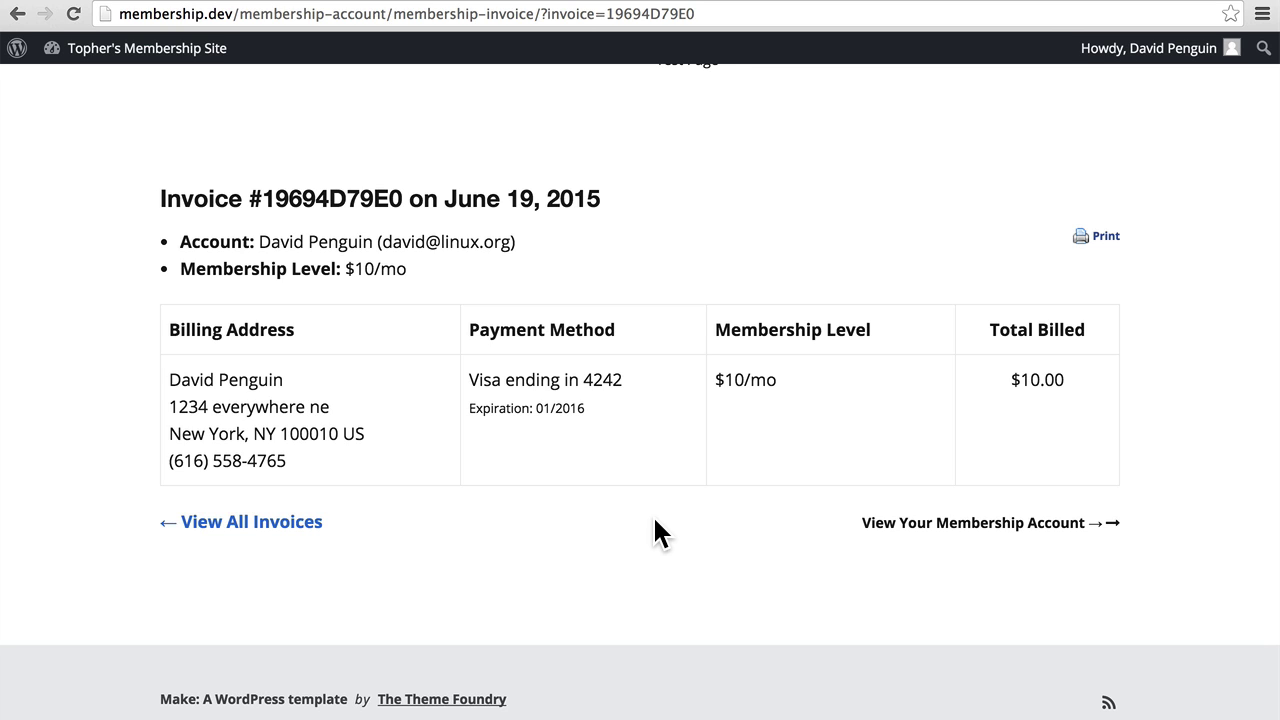
{"action": "scroll", "coordinate": [655, 519], "scroll_direction": "up", "scroll_amount": 3}
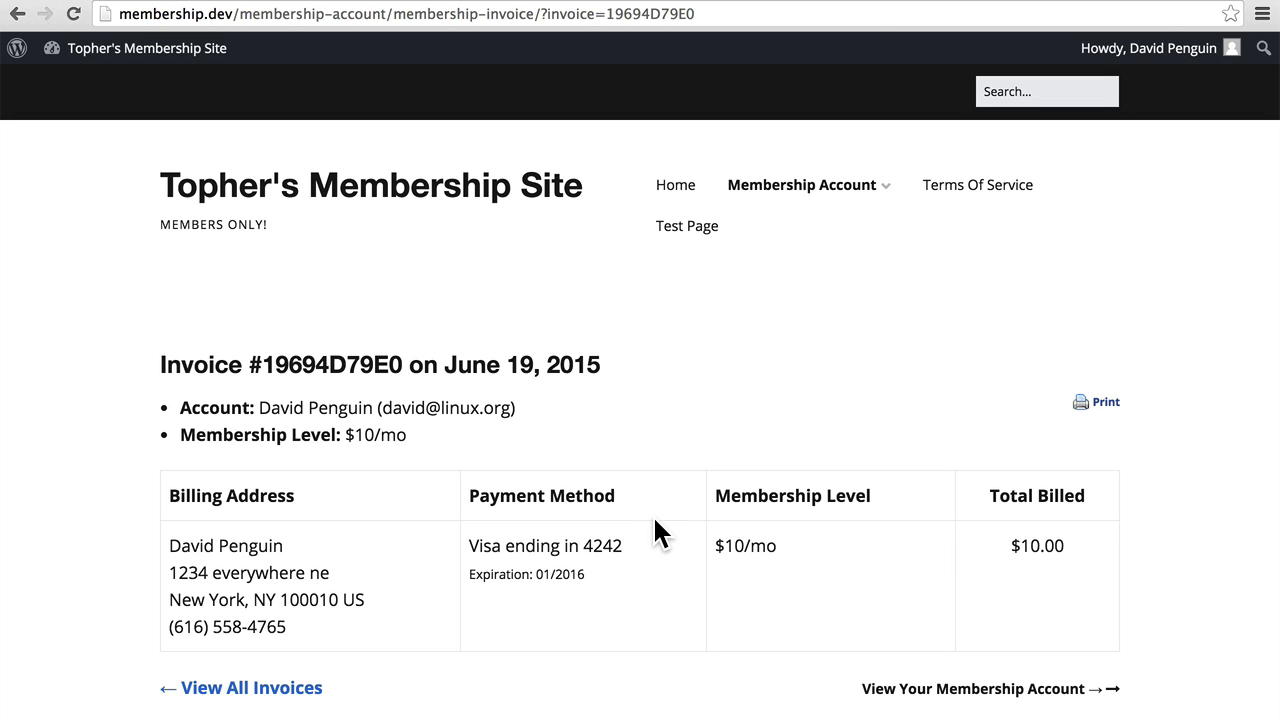